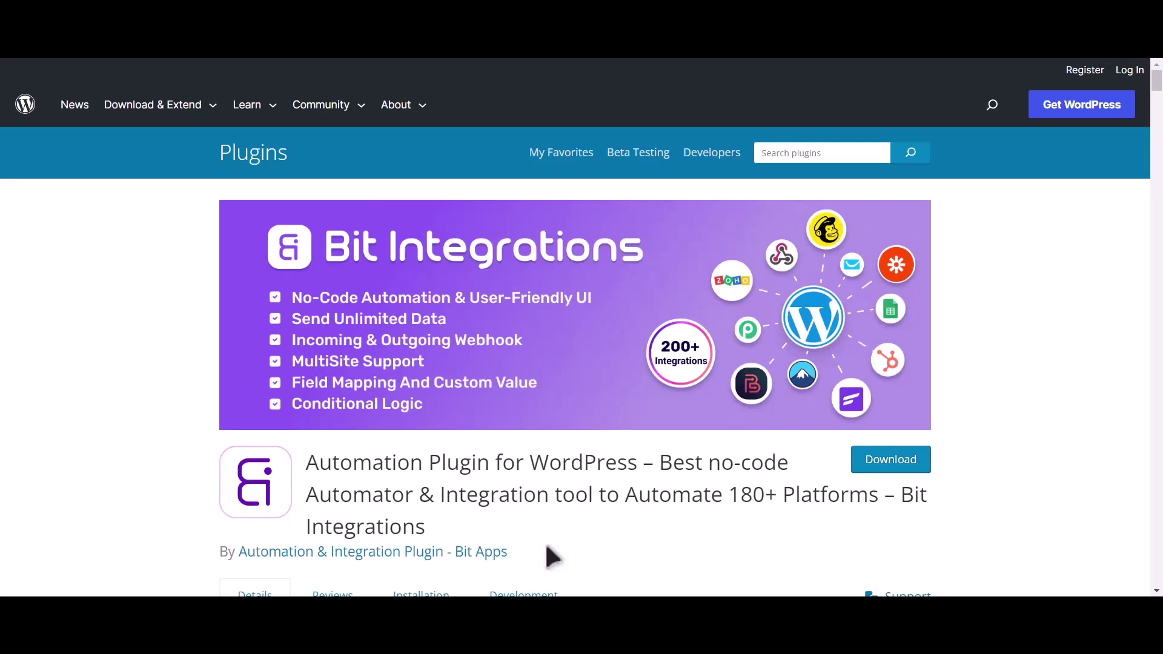
# Step: Highlight the Bit Integrations plugin name on its WordPress.org plugin page
pyautogui.moveTo(902, 496); pyautogui.dragTo(915, 522)
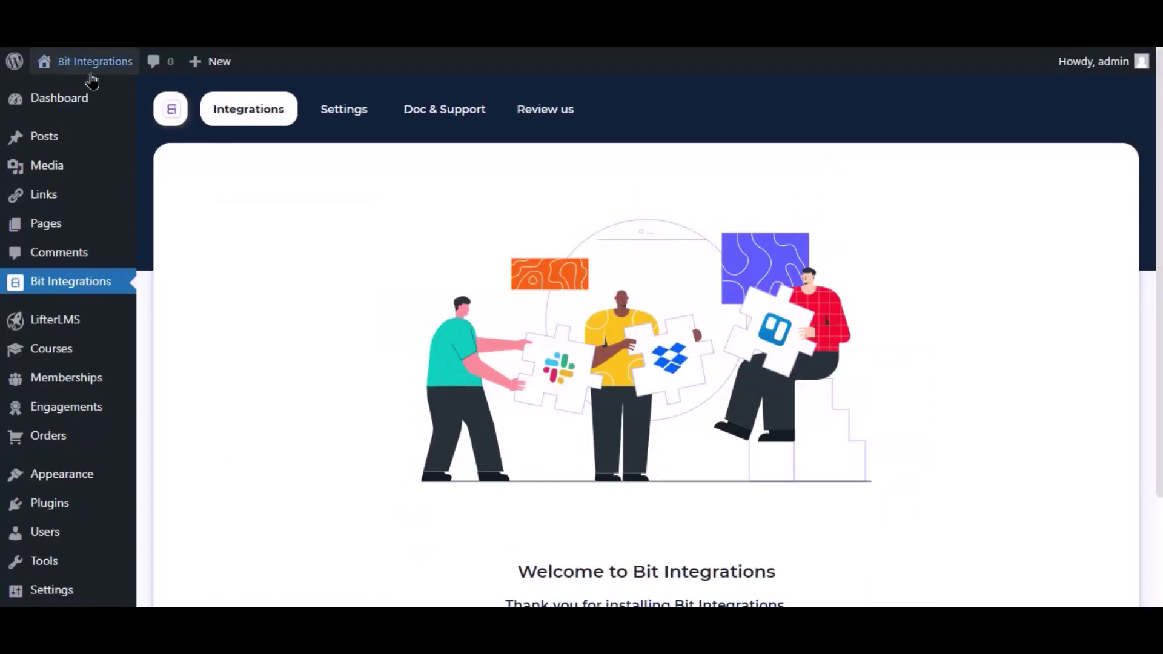
# Step: Create a new integration triggered by LifterLMS 'A user enroll in a course' for Any Course
pyautogui.scroll(-3, 532, 472)
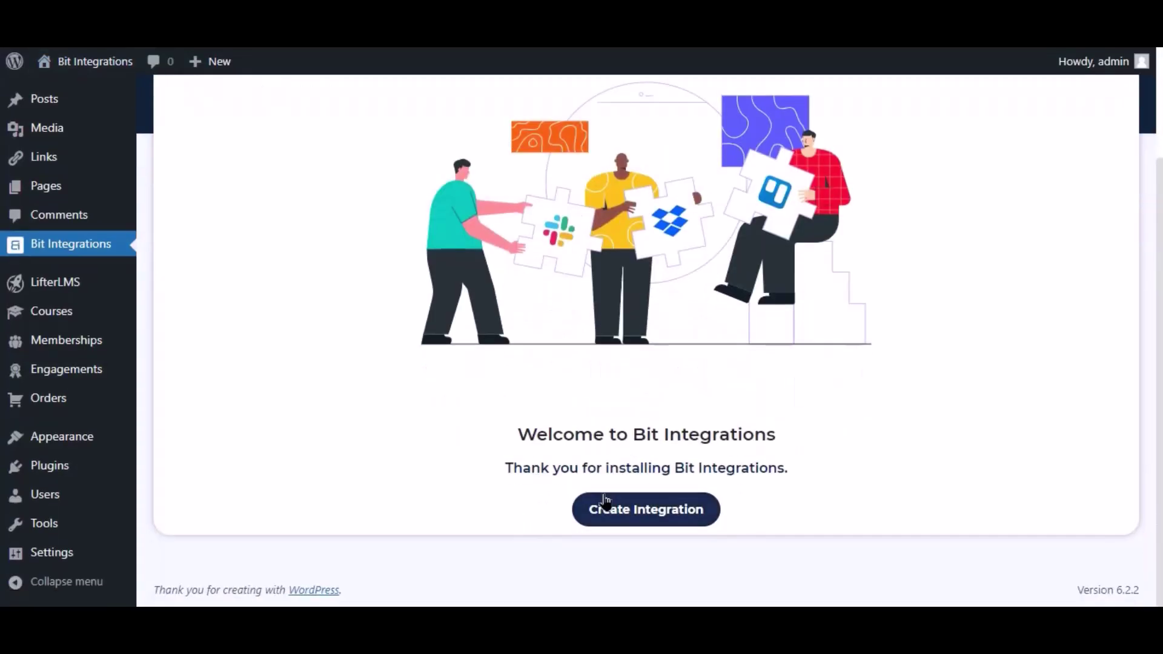
pyautogui.click(638, 515)
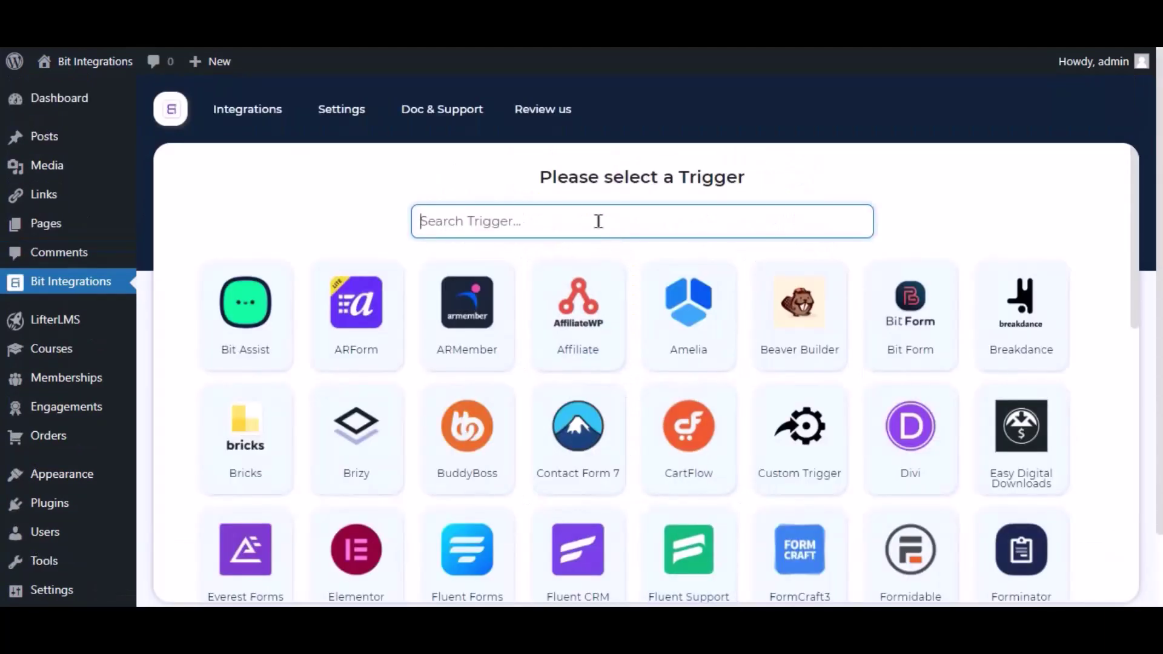
pyautogui.write('lifter')
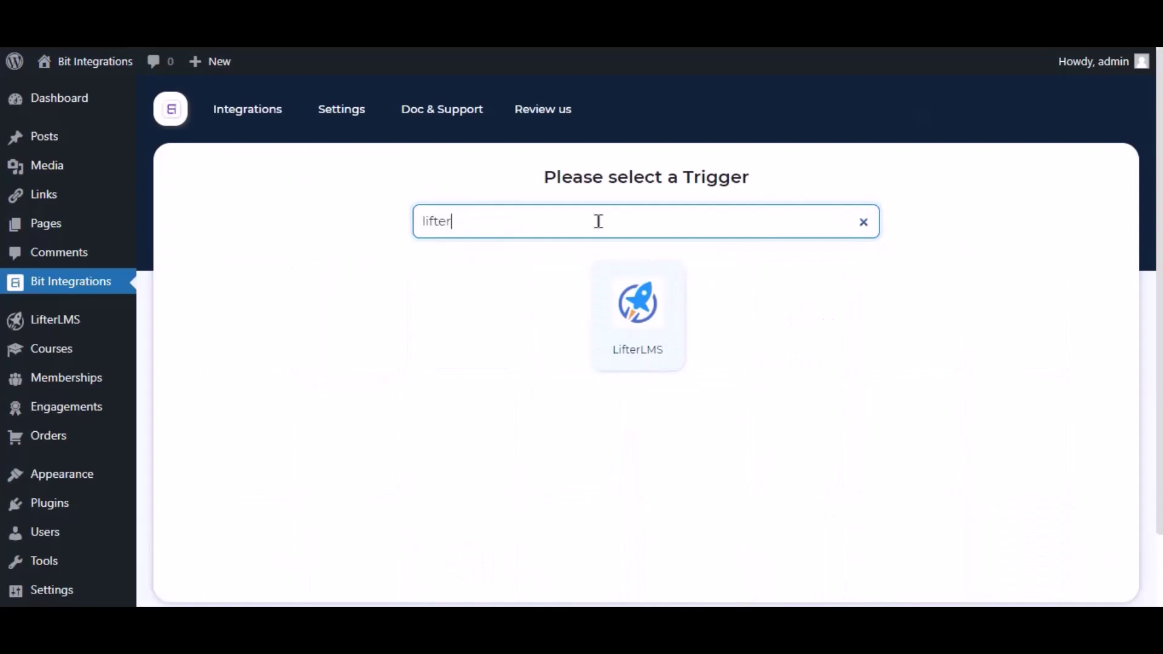
pyautogui.click(642, 327)
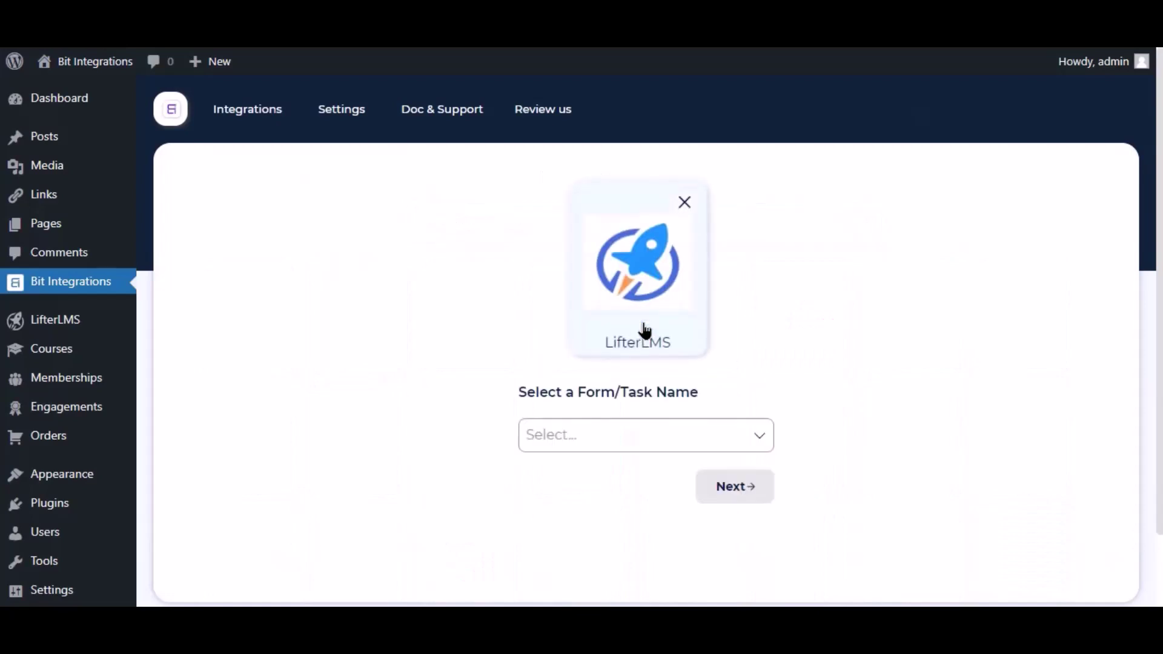
pyautogui.click(622, 431)
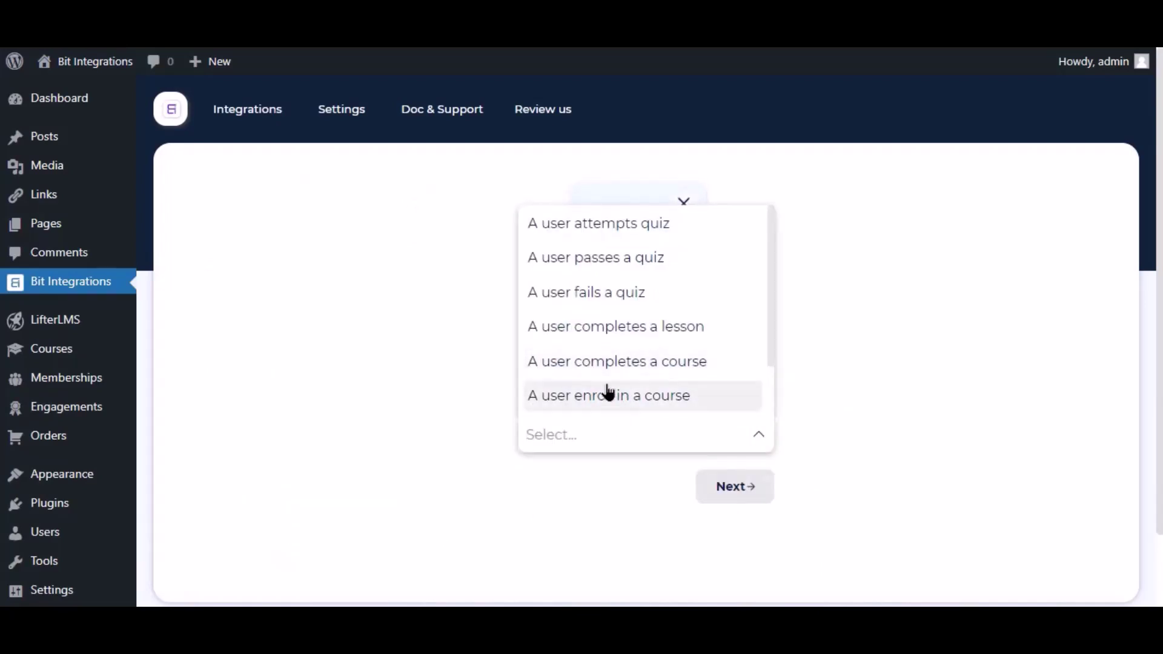
pyautogui.click(674, 394)
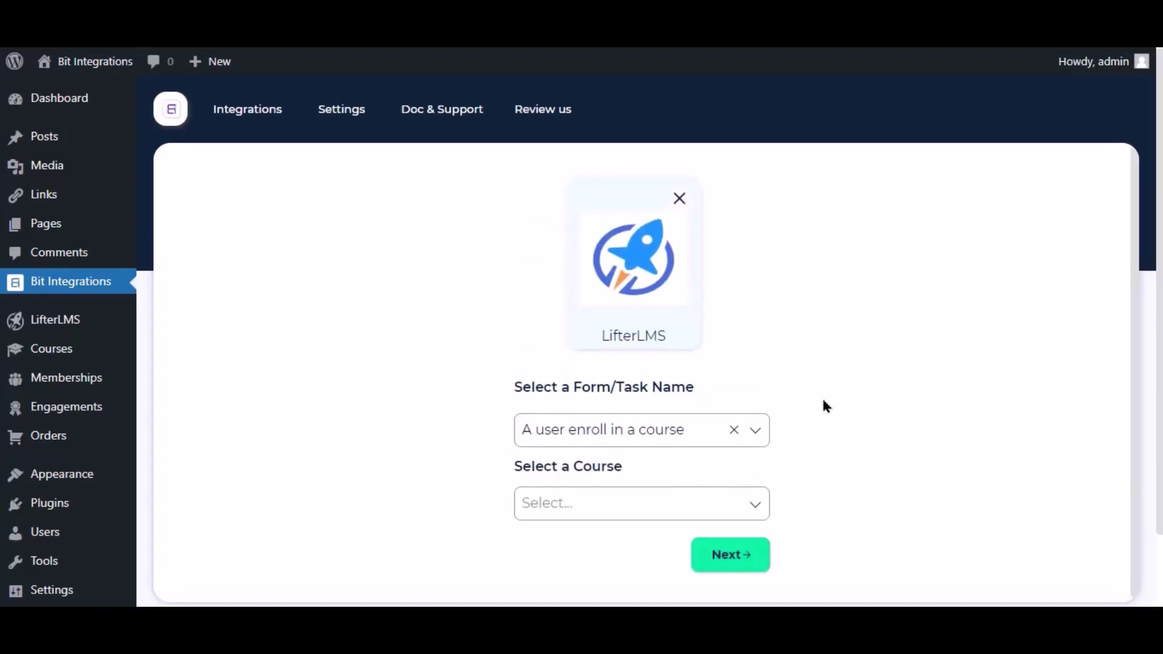
pyautogui.click(585, 508)
pyautogui.click(591, 340)
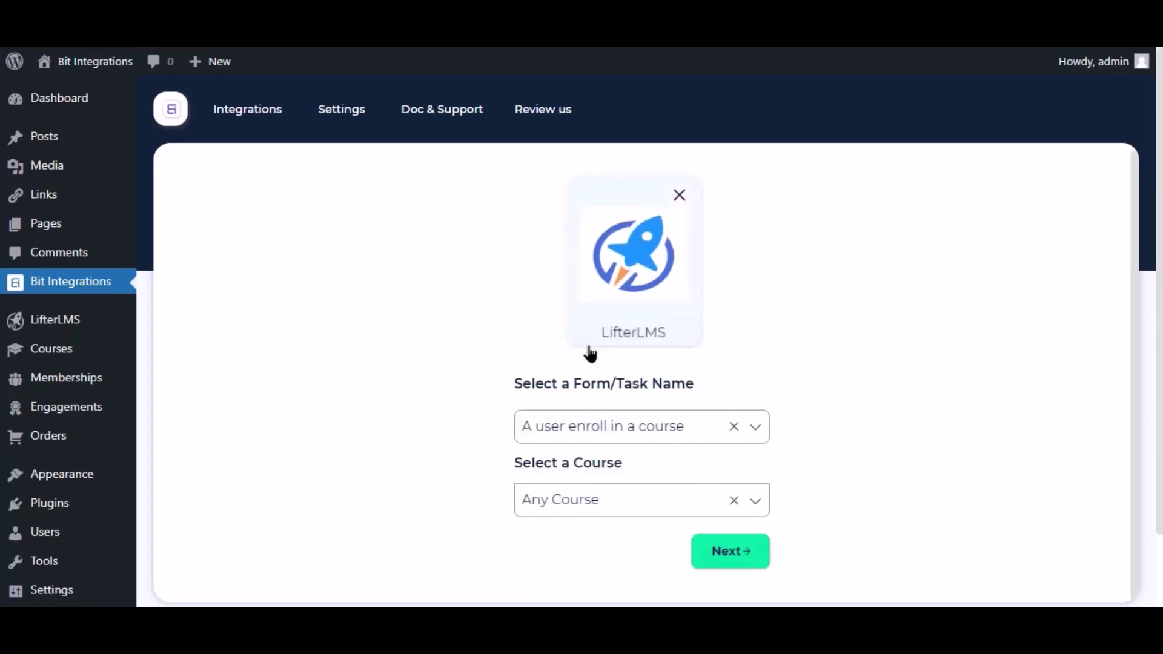
# Step: Choose Google Sheet as the action and go to the Google API Console credentials page
pyautogui.click(754, 554)
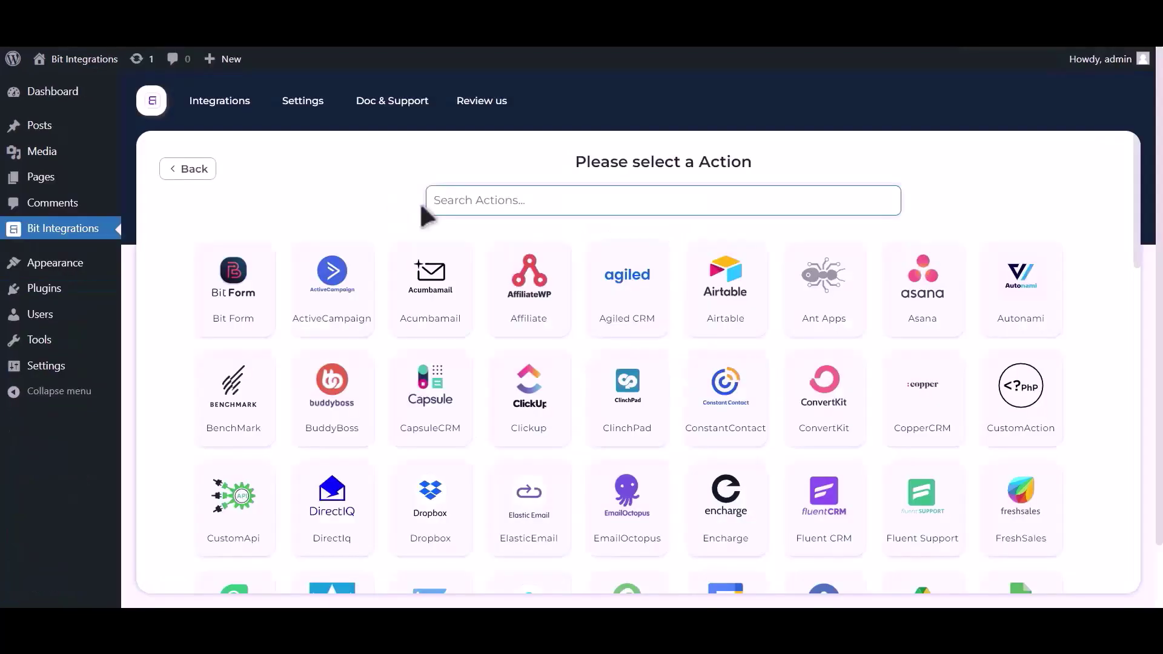
pyautogui.write('google')
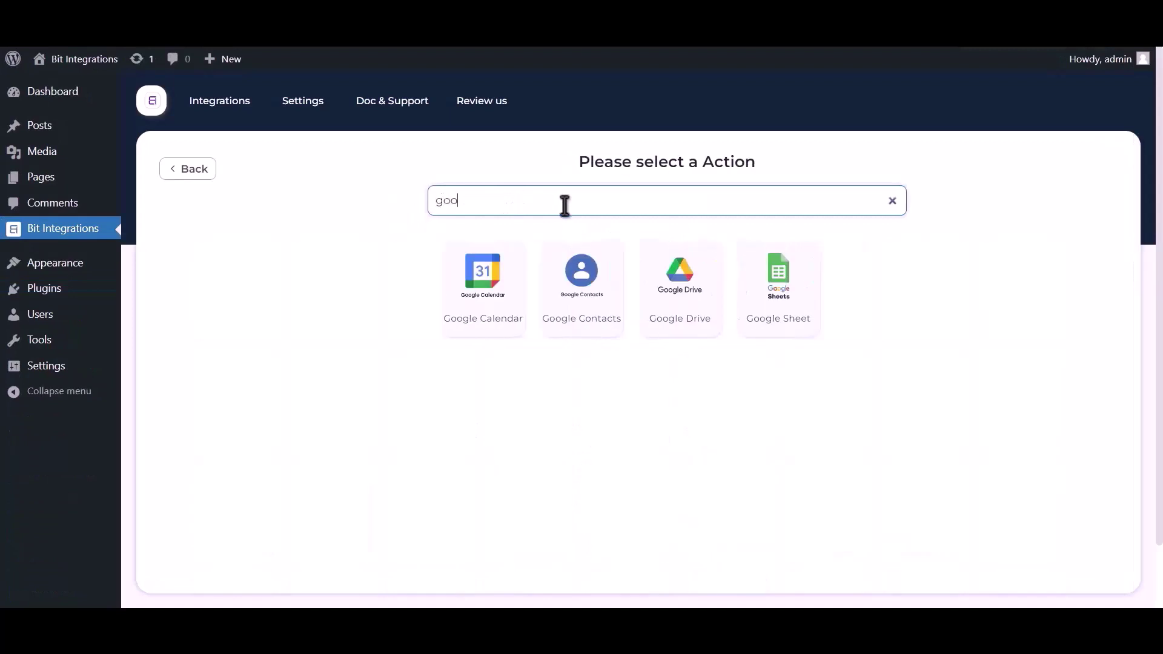
pyautogui.write(' sheet')
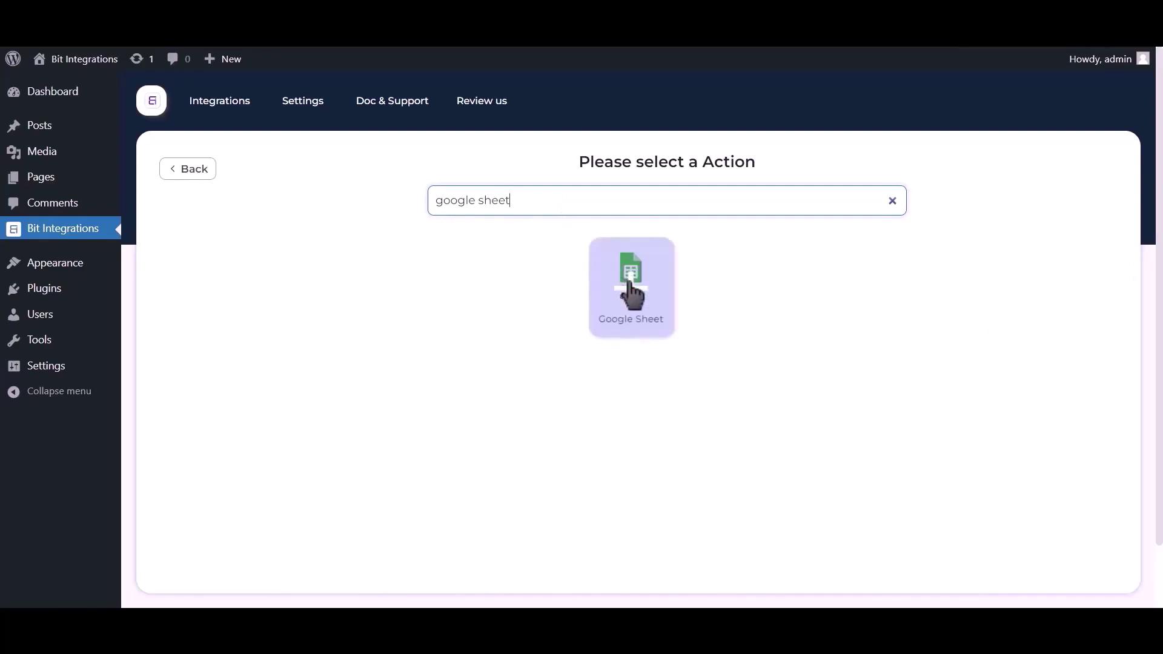
pyautogui.click(630, 284)
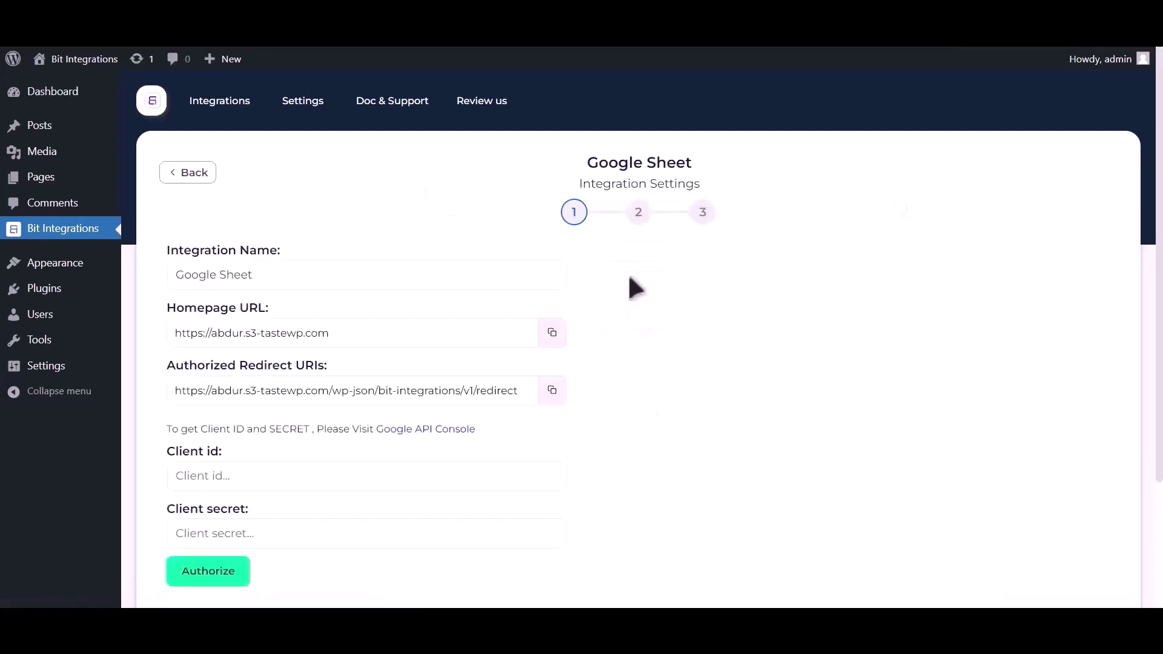
pyautogui.moveTo(170, 431); pyautogui.dragTo(374, 430)
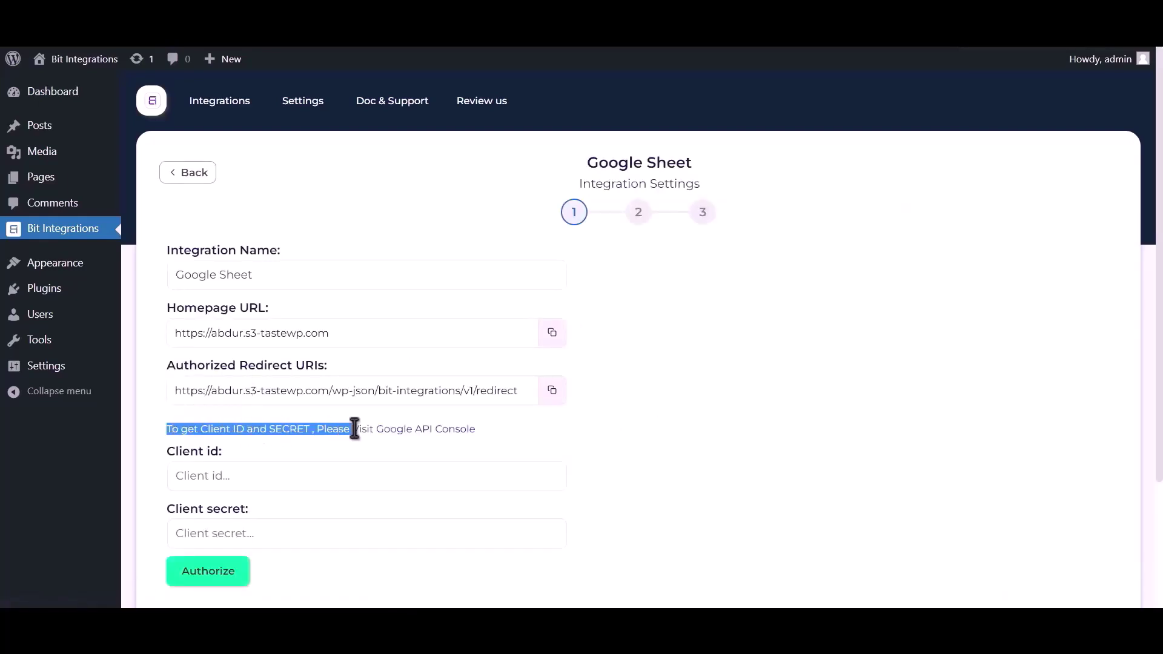
pyautogui.click(408, 432)
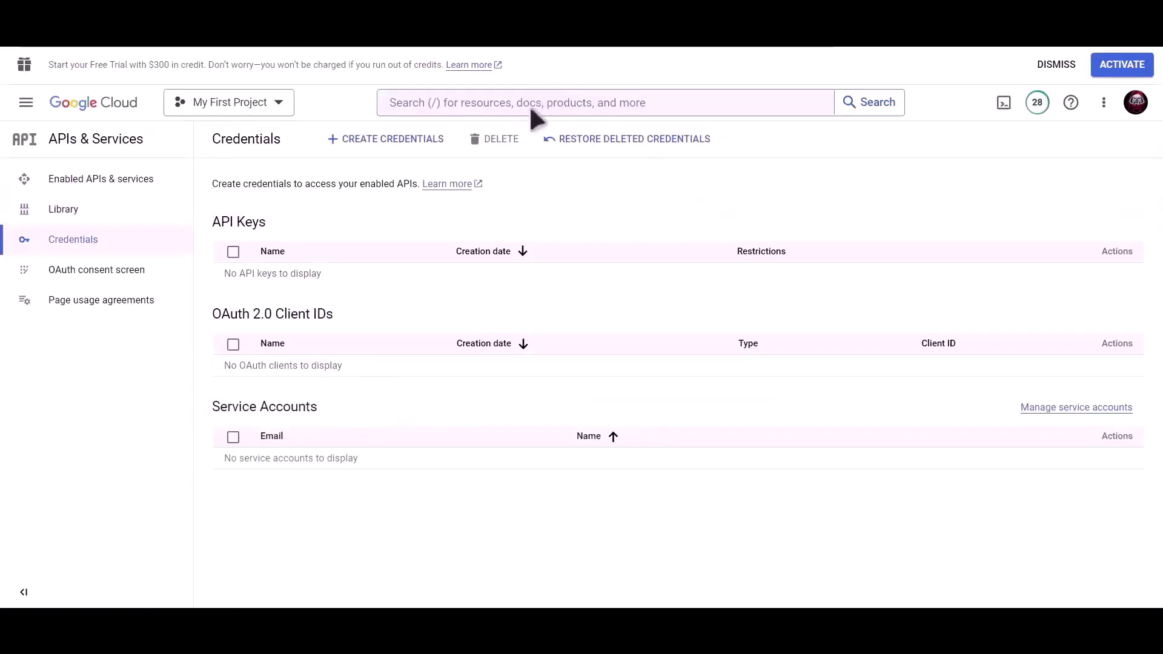
# Step: Find the Google Drive API in the console and enable it
pyautogui.click(530, 107)
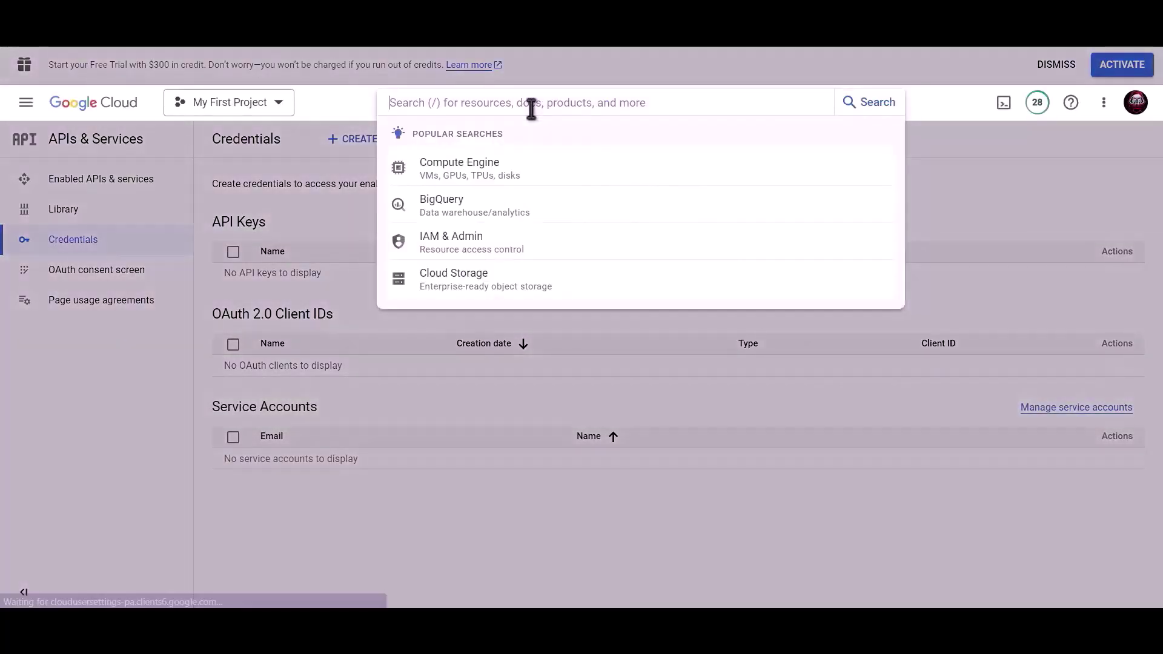
pyautogui.write('Google drive api')
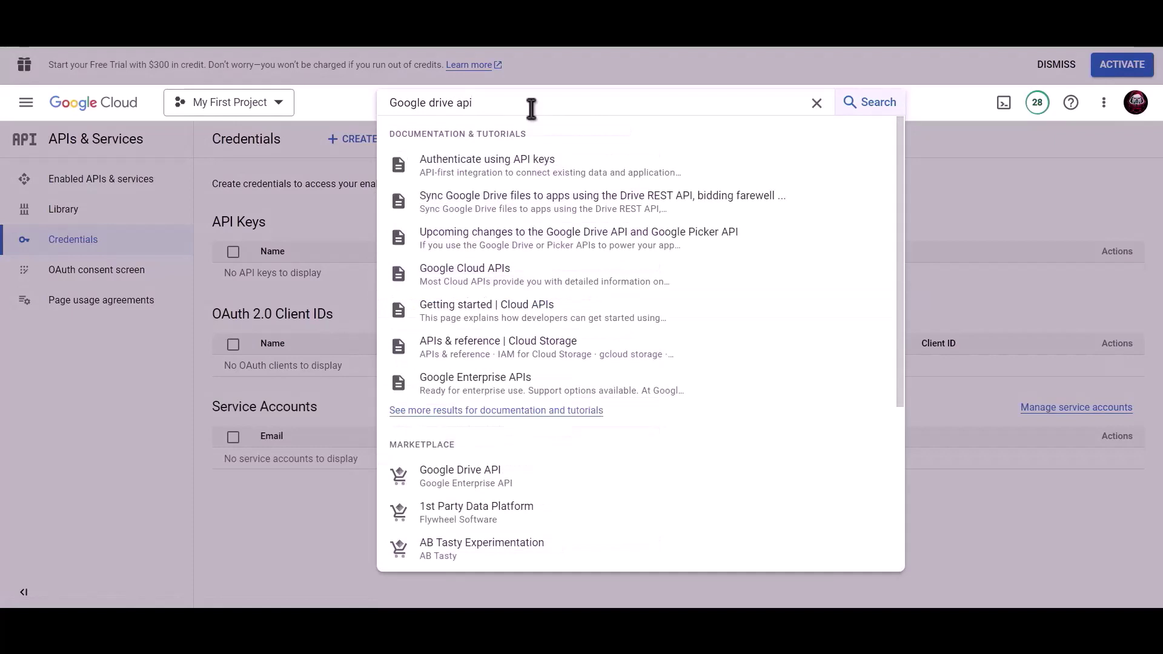
pyautogui.click(482, 479)
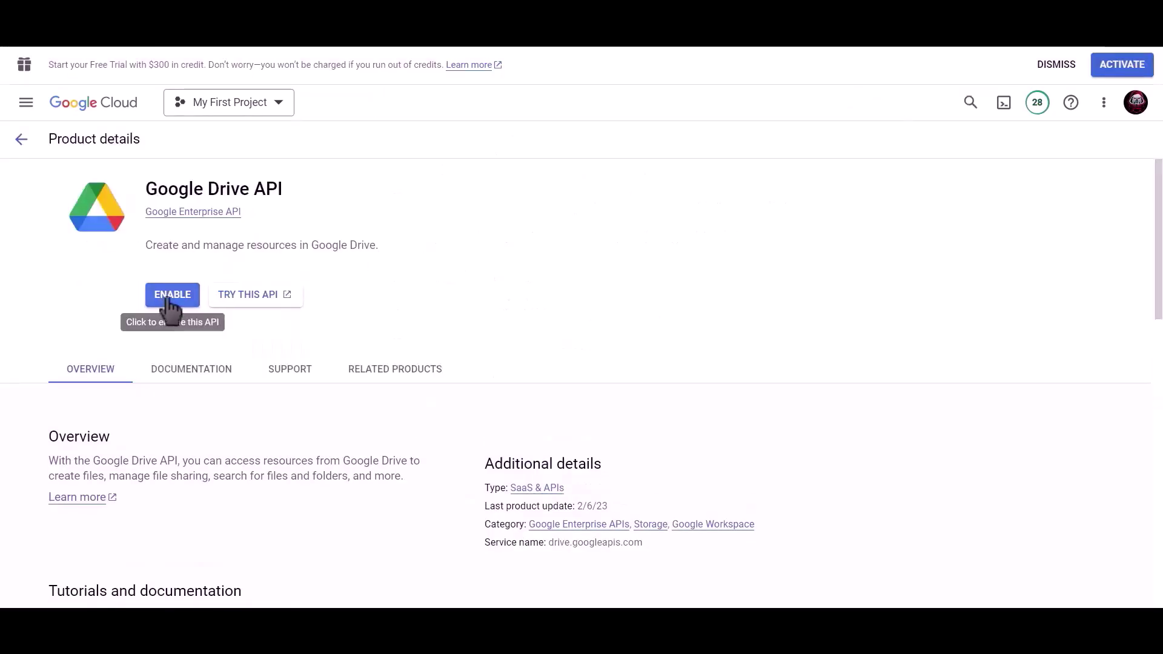
pyautogui.click(171, 299)
# Step: Find the Google Sheets API and enable it
pyautogui.click(621, 103)
pyautogui.write('google sh')
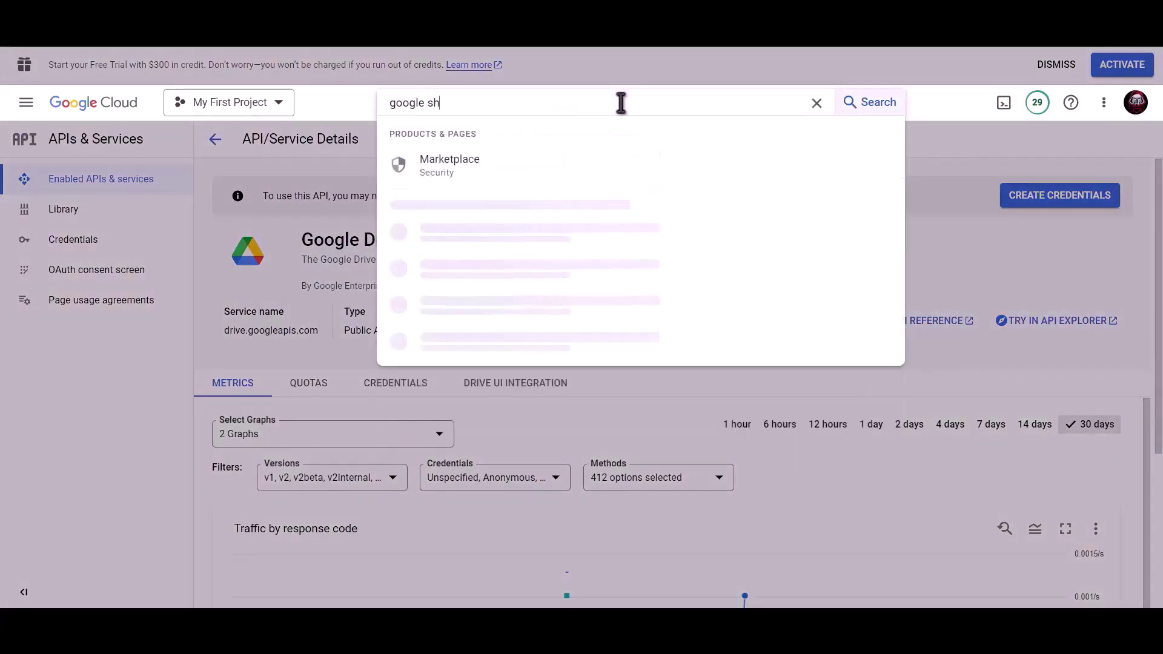
pyautogui.write('eet')
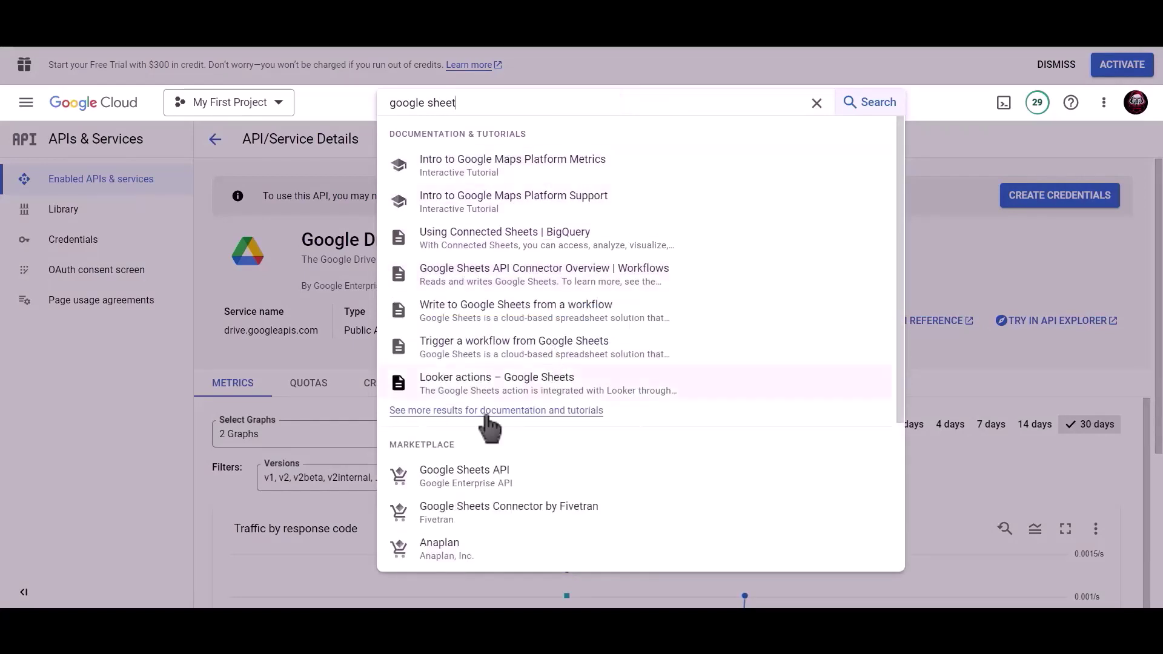
pyautogui.click(487, 479)
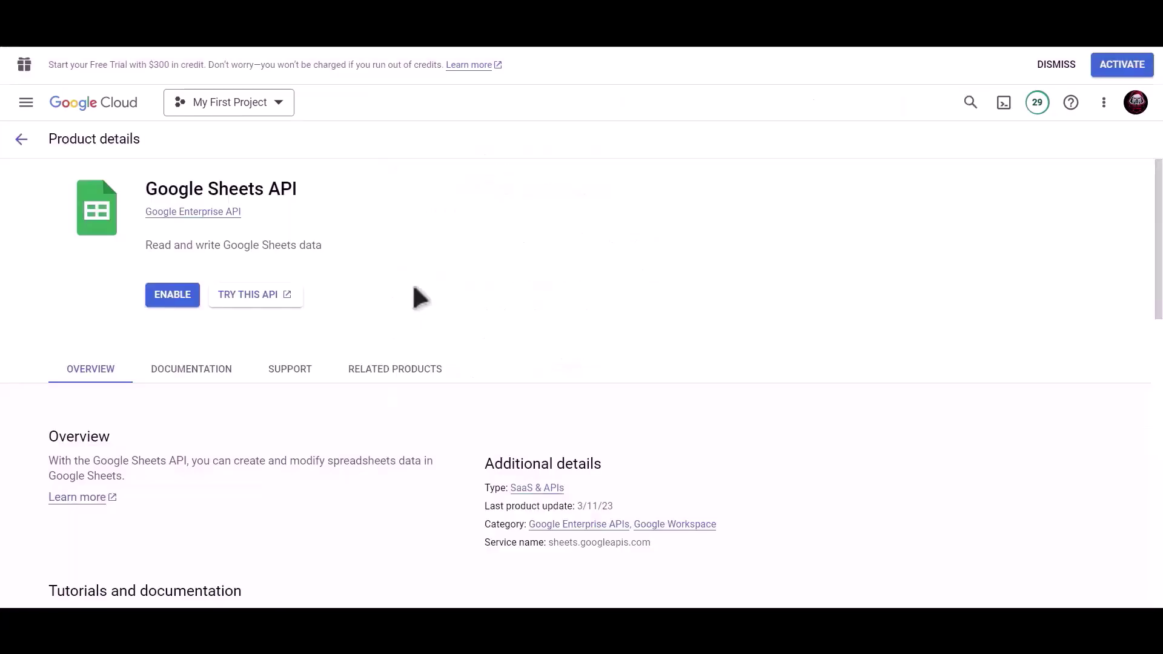
pyautogui.click(172, 297)
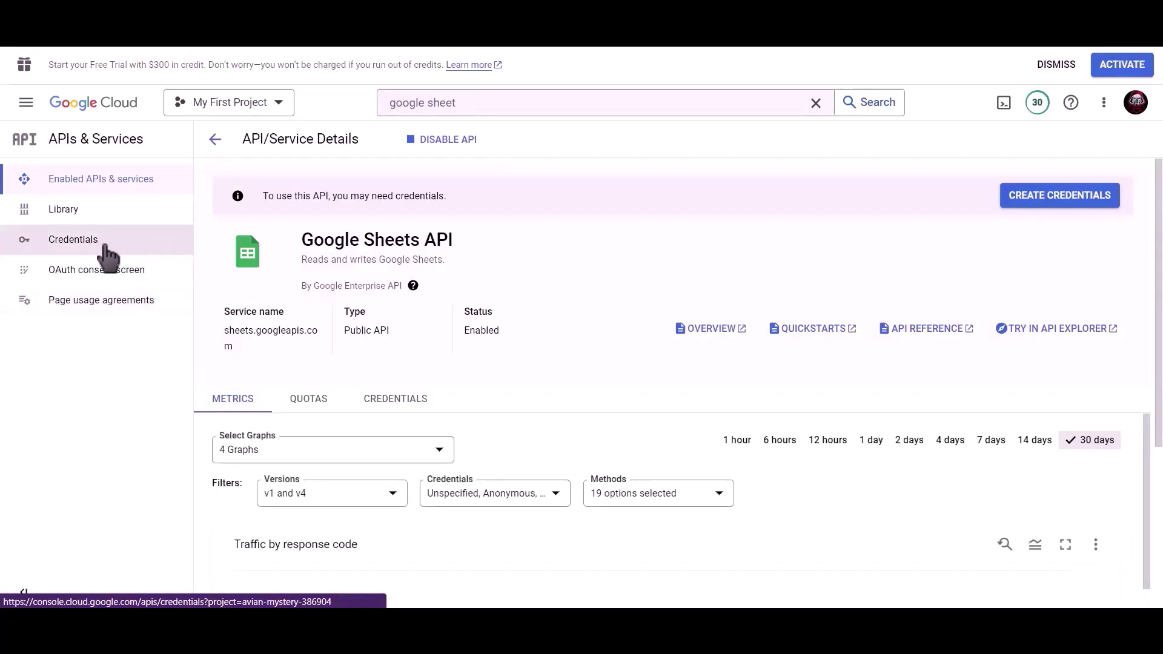
# Step: Start a Web application OAuth client ID named 'Bit Integrations' from the Credentials page
pyautogui.click(104, 242)
pyautogui.click(397, 145)
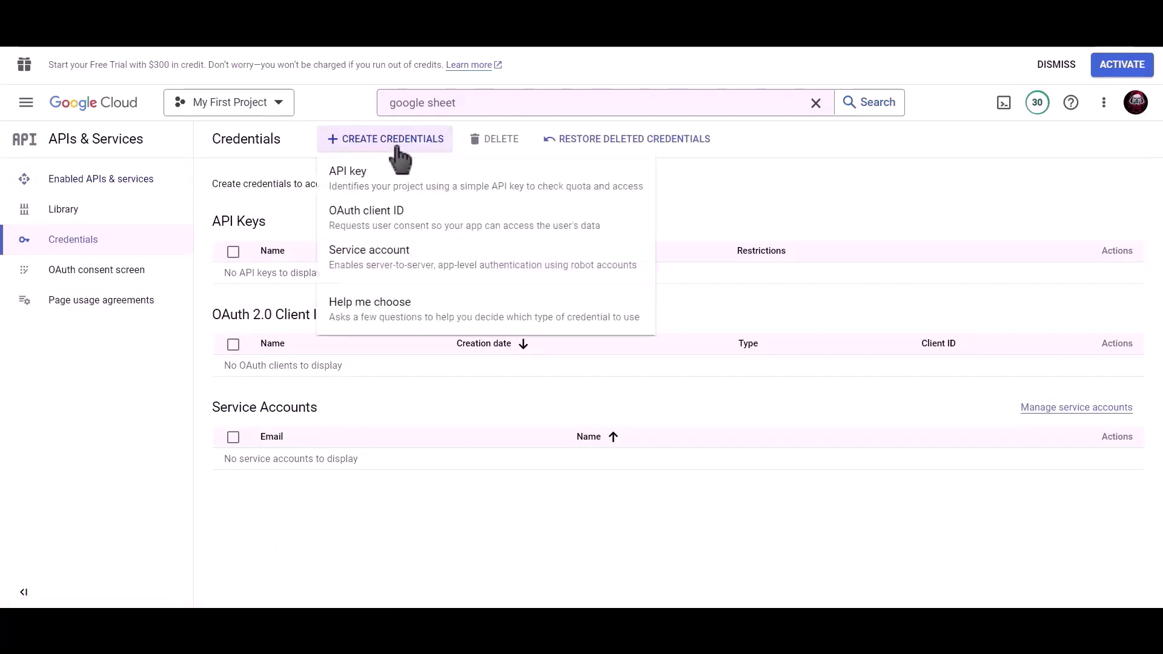
pyautogui.click(452, 225)
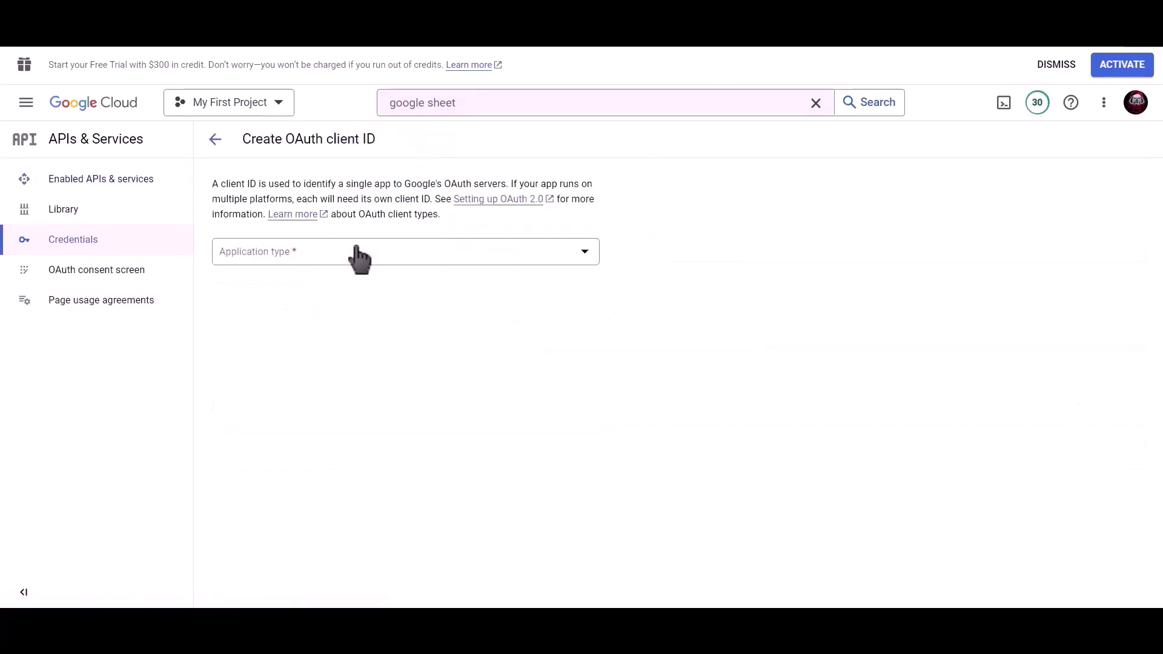
pyautogui.click(357, 254)
pyautogui.click(378, 273)
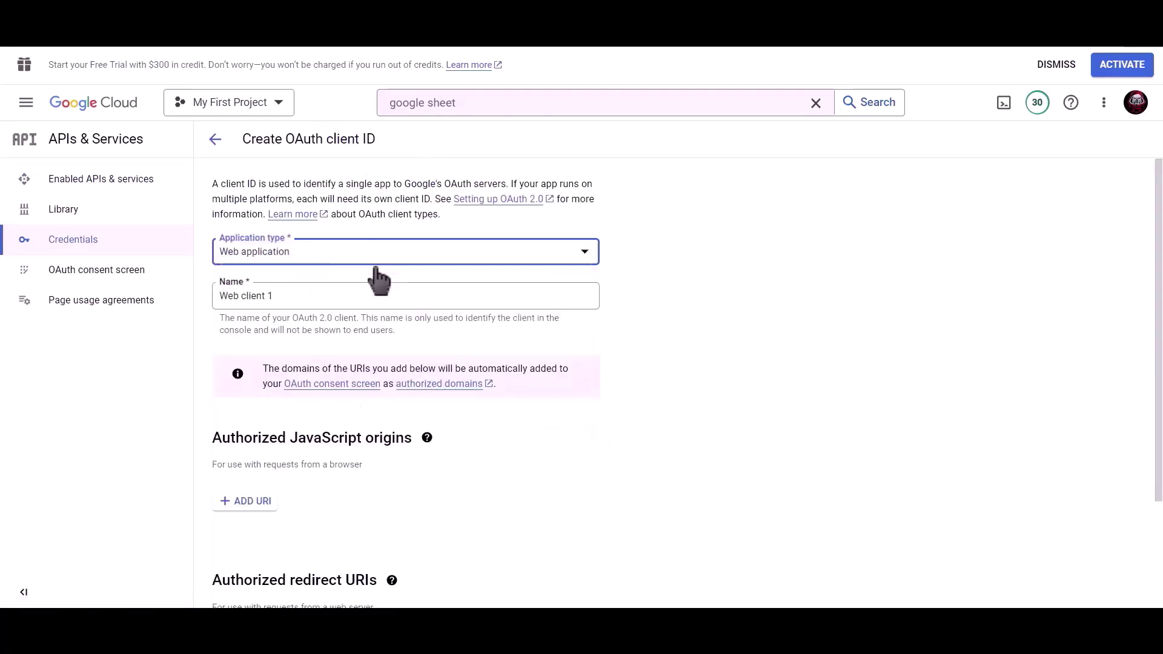
pyautogui.moveTo(356, 293); pyautogui.dragTo(216, 295)
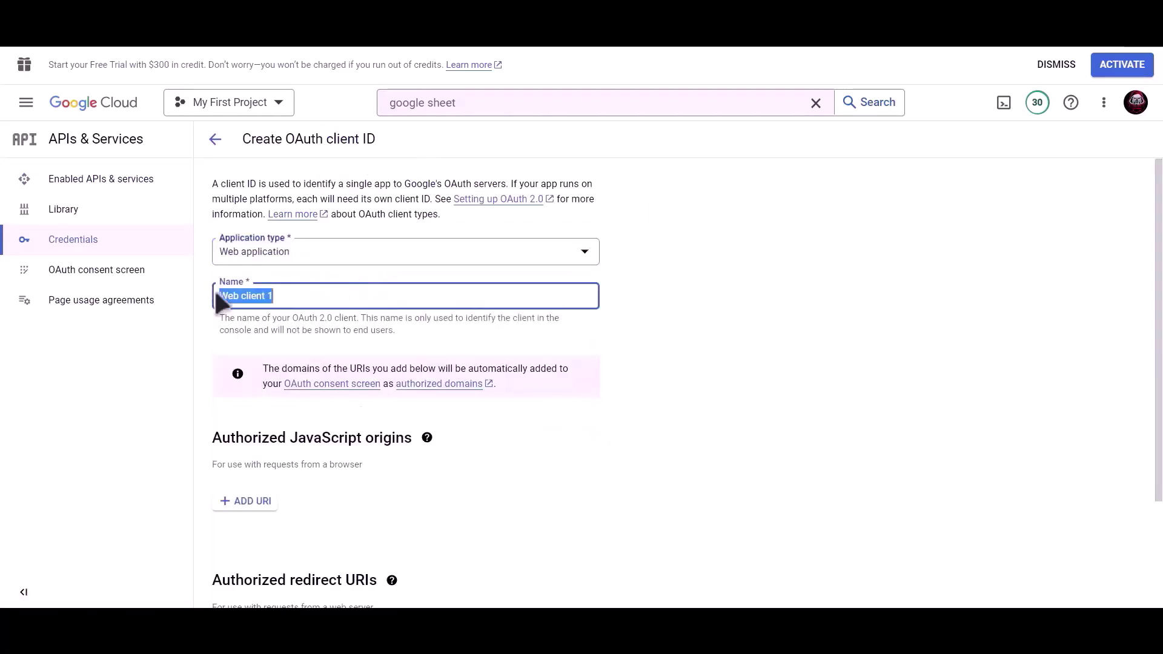
pyautogui.write('Bit In')
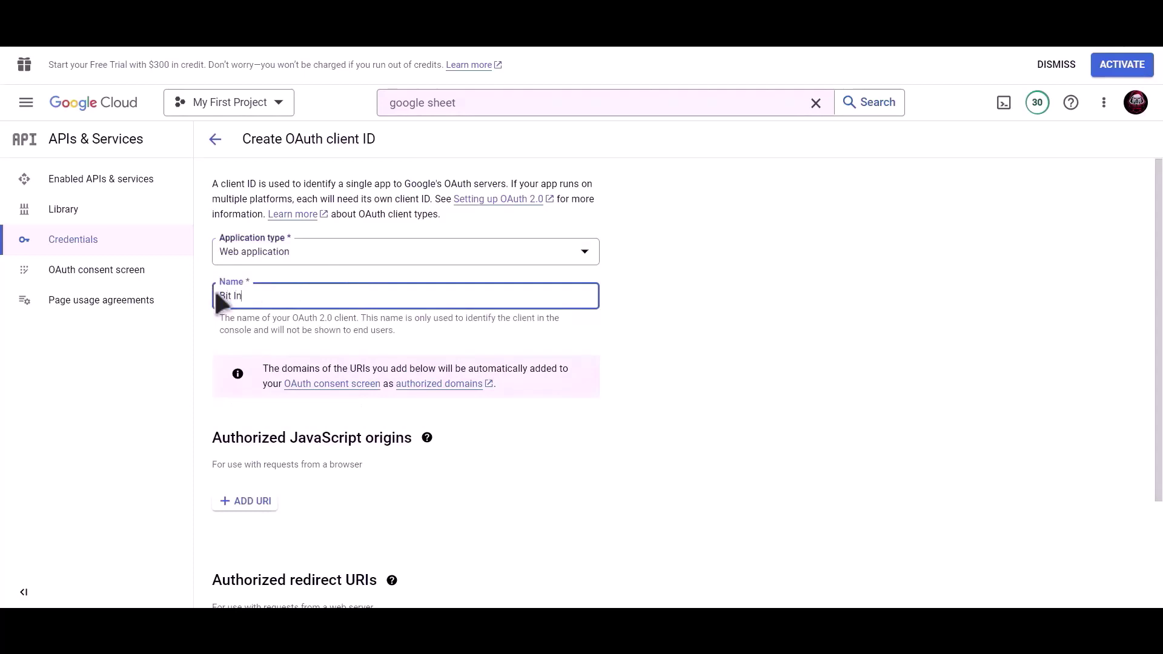
pyautogui.write('tegration')
pyautogui.write('s')
pyautogui.scroll(-3, 409, 313)
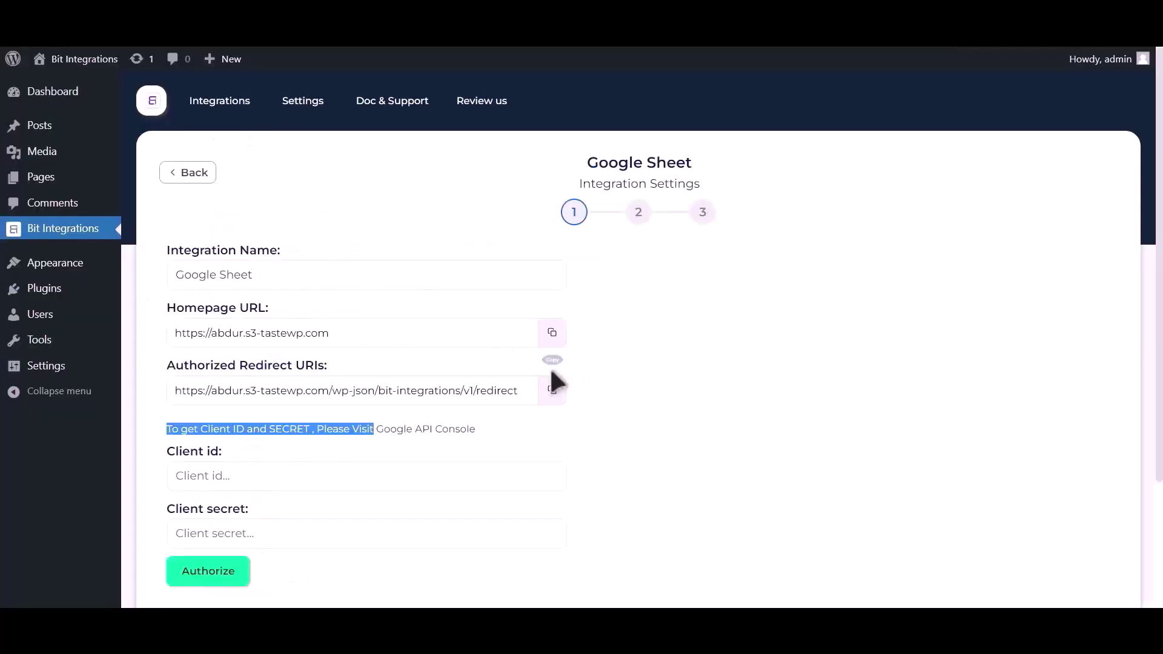
# Step: Add the integration's redirect URI as an authorized redirect URI and create the OAuth client
pyautogui.click(552, 390)
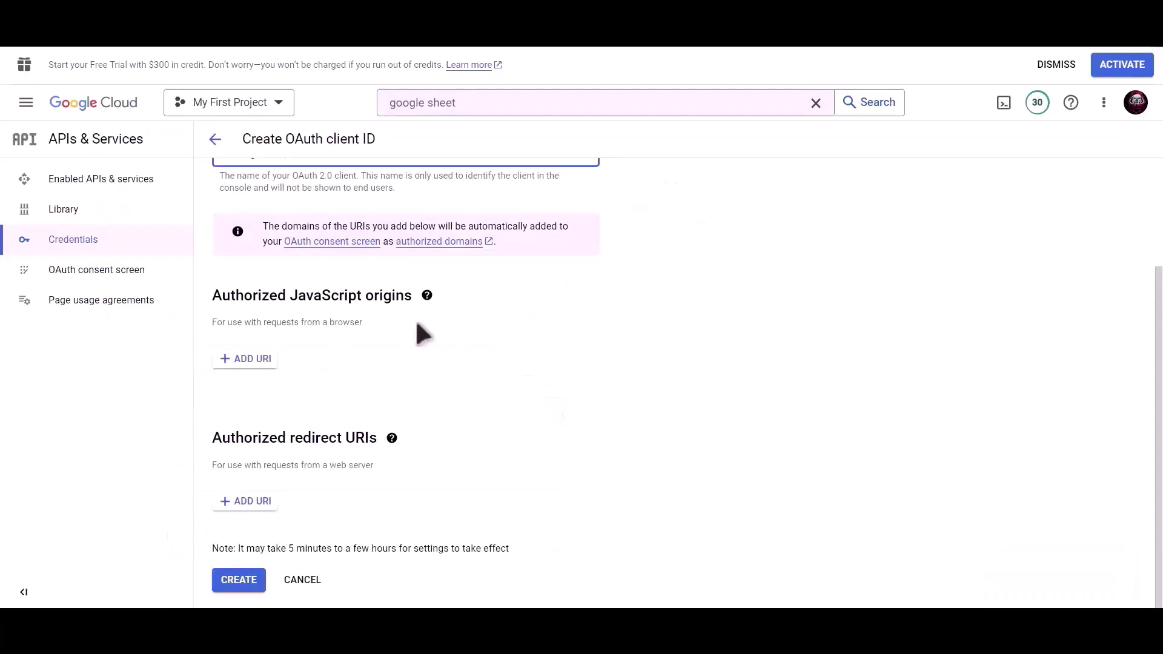
pyautogui.click(248, 502)
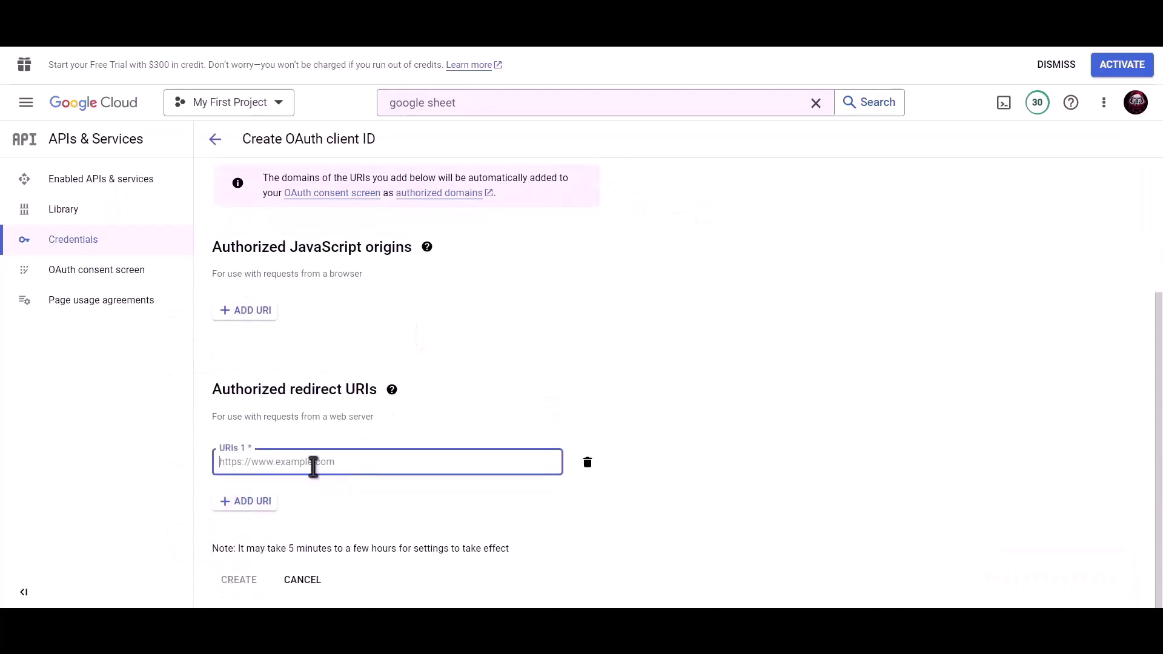
pyautogui.hotkey('ctrl', 'v')
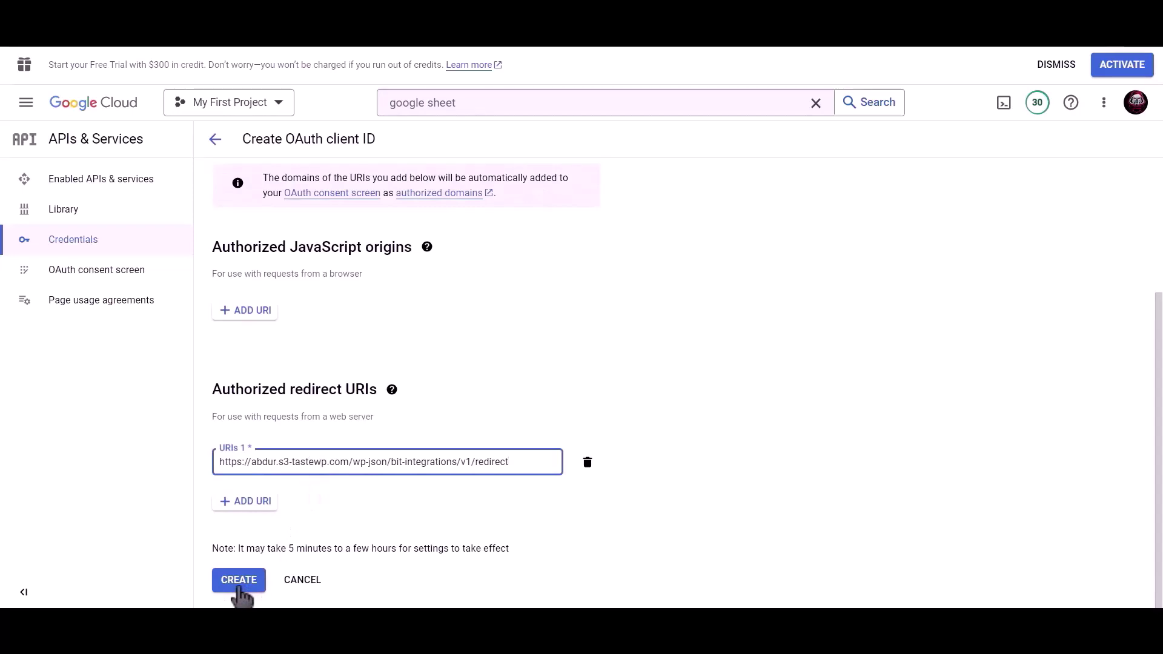
pyautogui.click(238, 582)
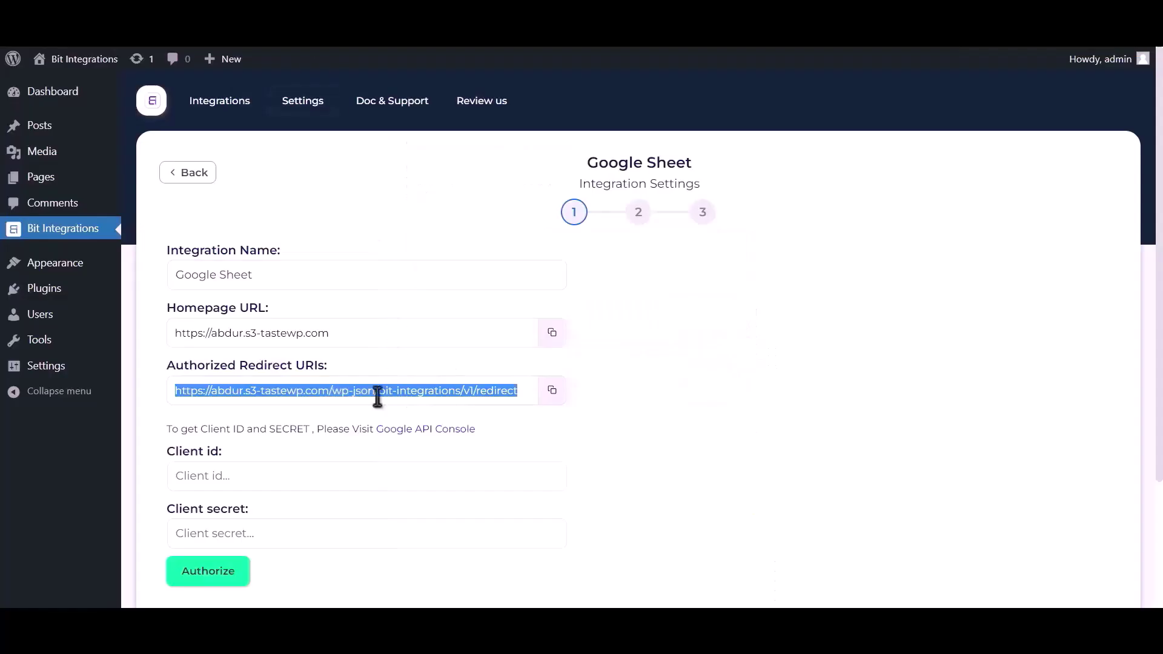
# Step: Copy the new client ID into the integration's Client id field and copy the client secret
pyautogui.click(289, 472)
pyautogui.hotkey('ctrl', 'v')
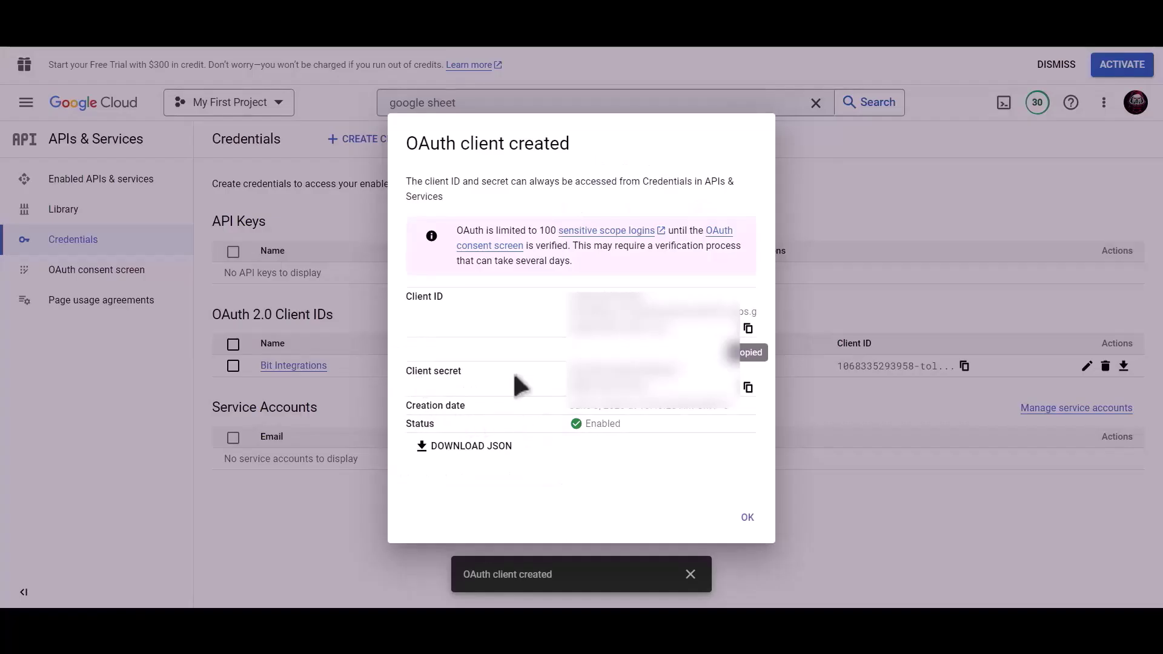
pyautogui.click(748, 389)
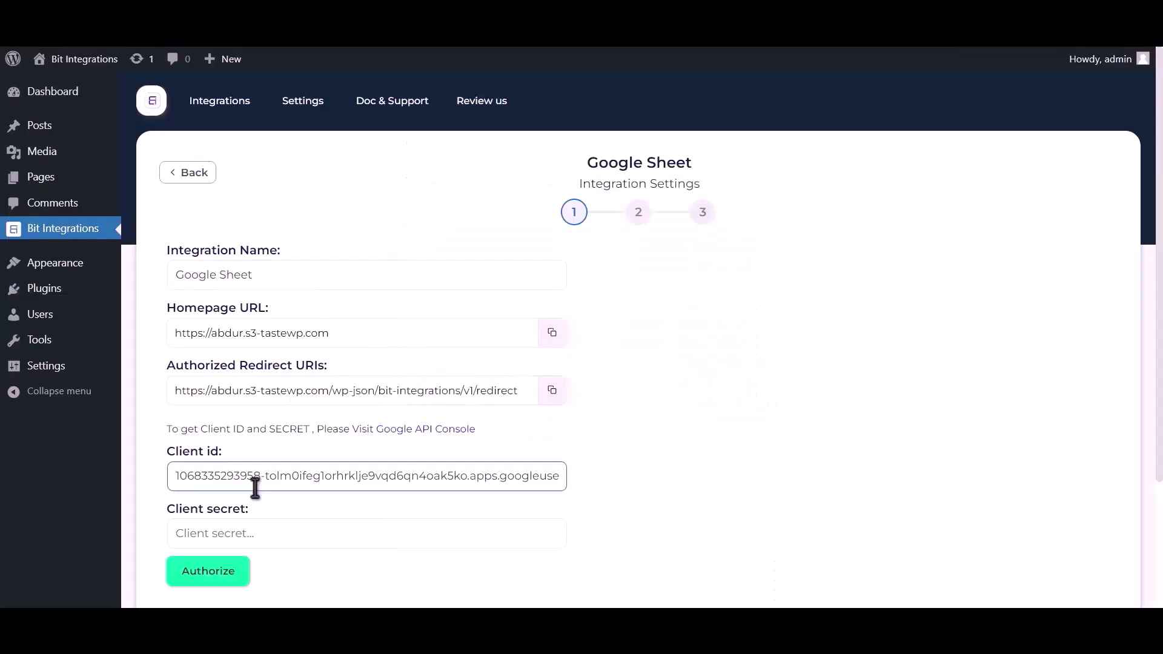
# Step: Paste the client secret and authorize with the Google account, proceeding past the unverified-app warning
pyautogui.click(259, 531)
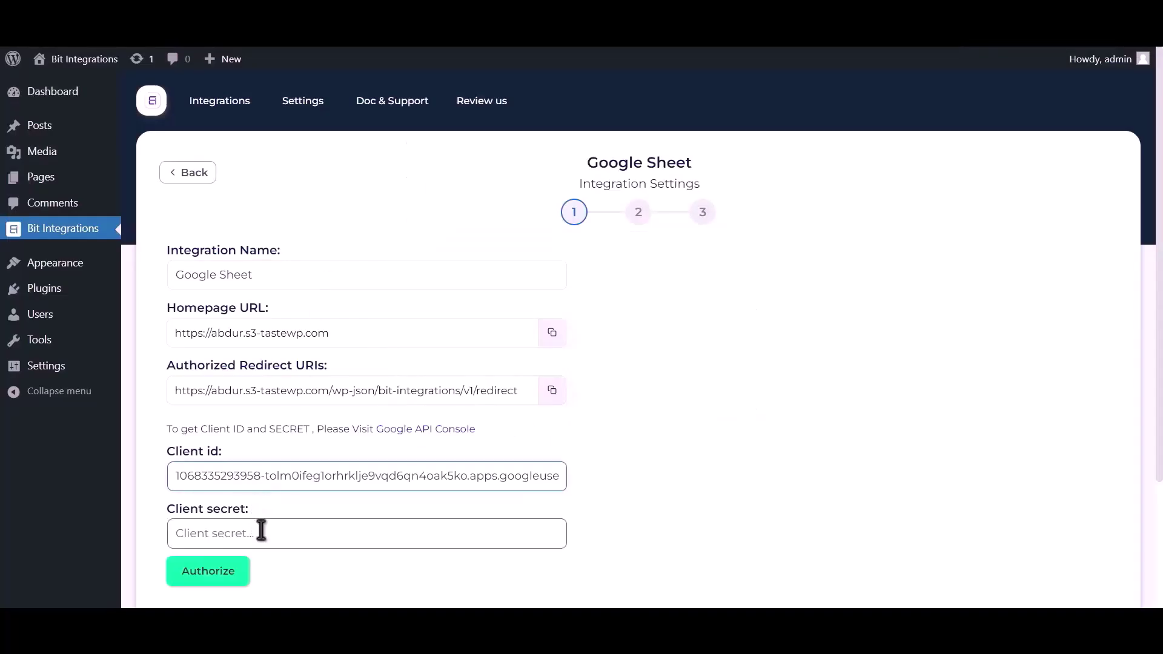
pyautogui.hotkey('ctrl', 'v')
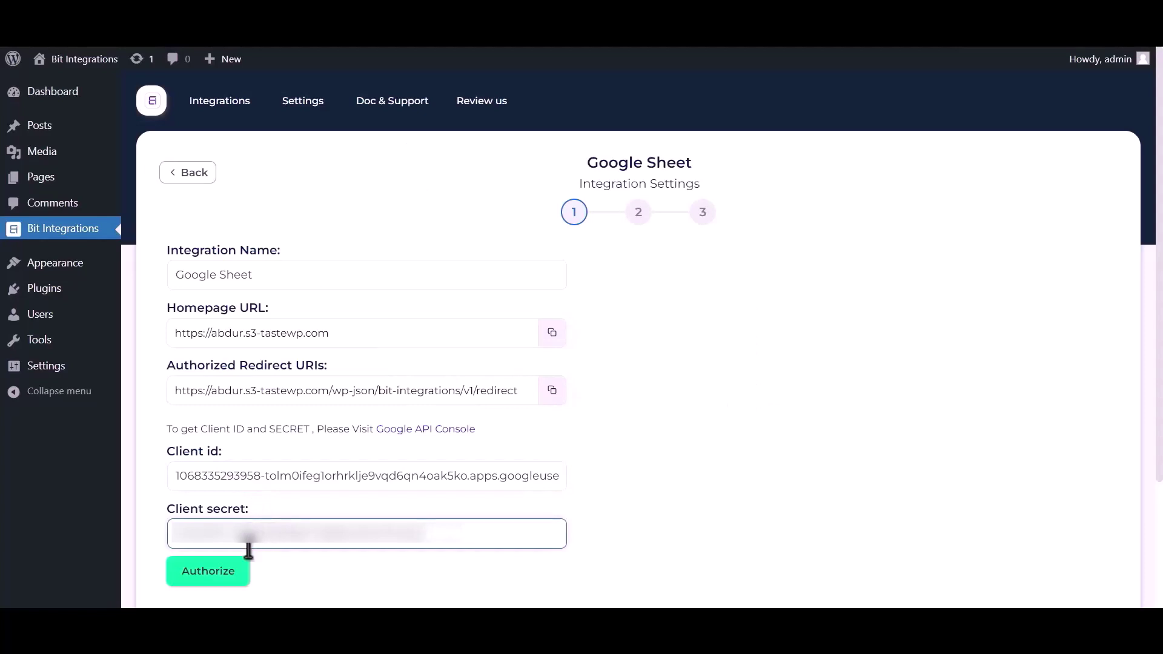
pyautogui.click(214, 572)
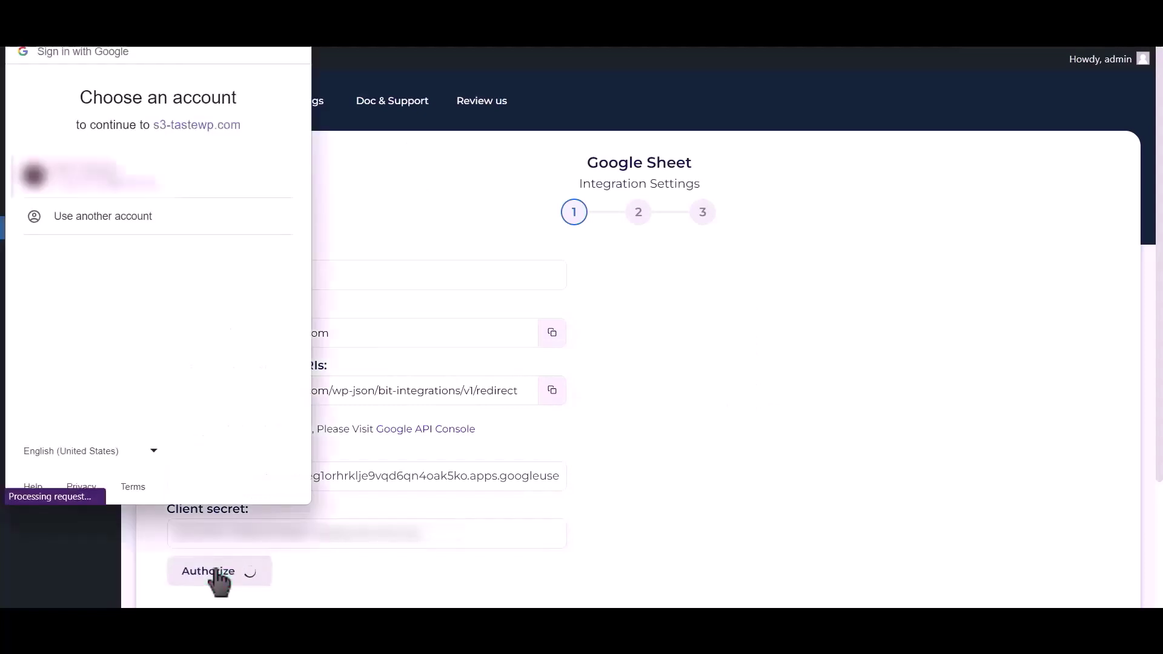
pyautogui.click(144, 184)
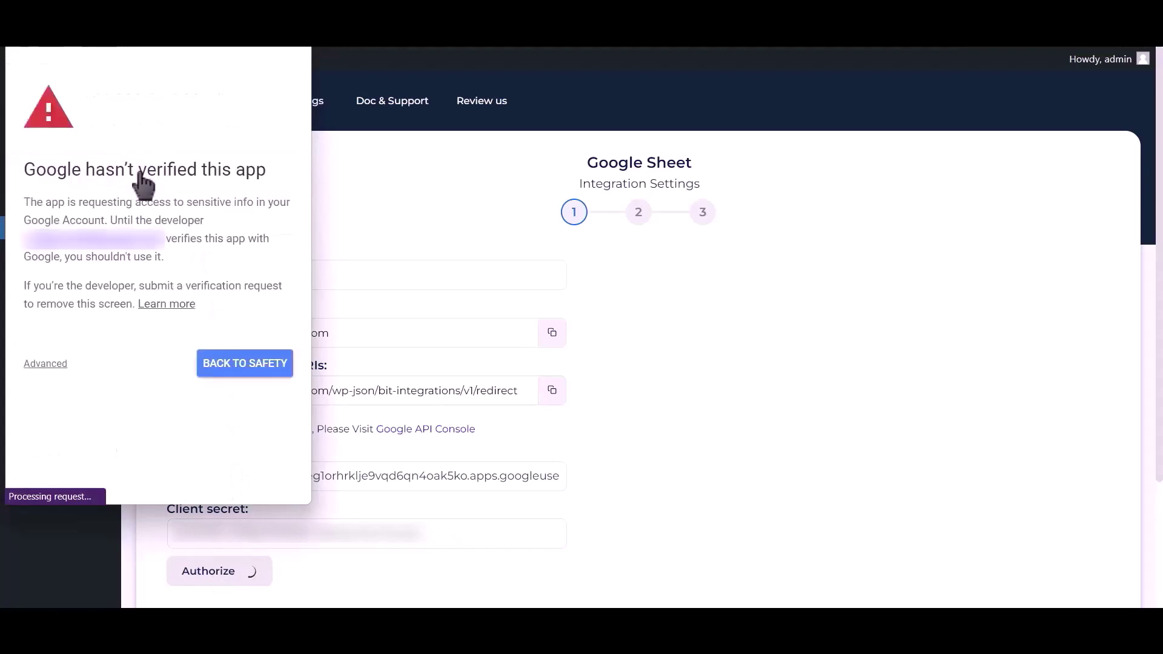
pyautogui.click(52, 366)
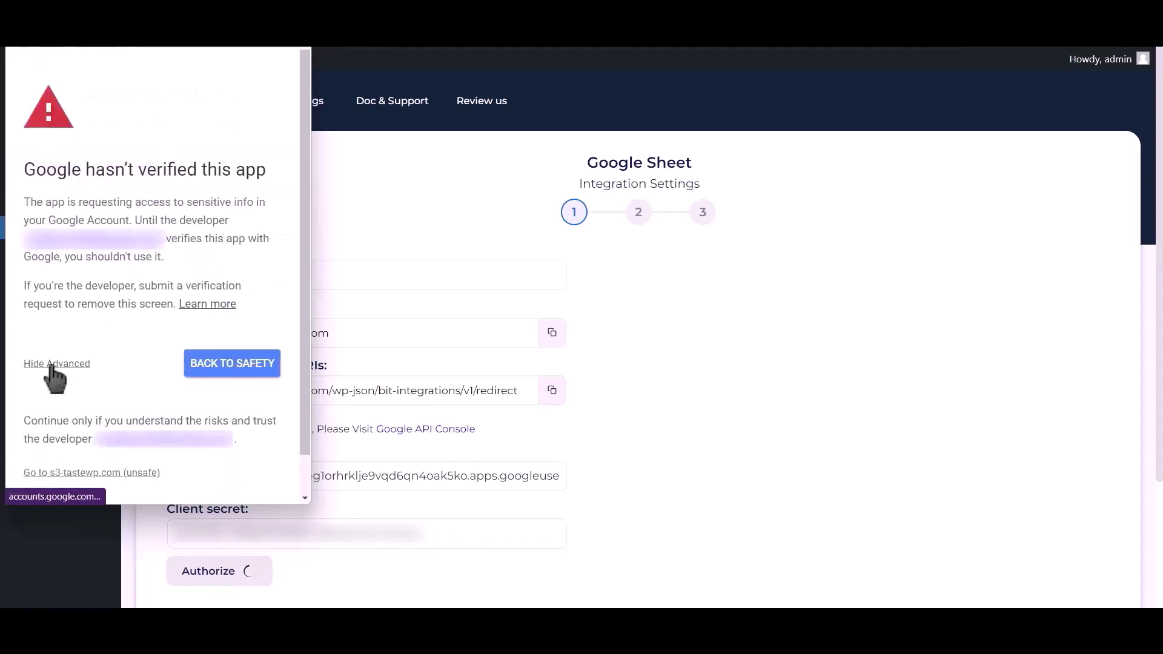
pyautogui.click(91, 478)
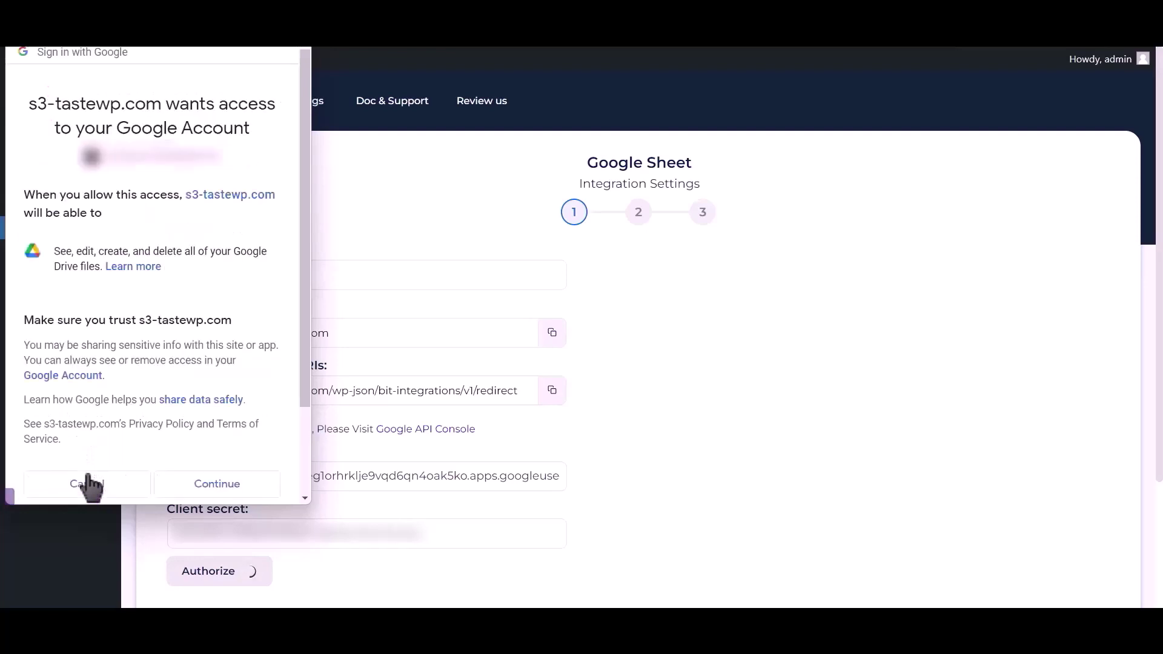
pyautogui.click(217, 483)
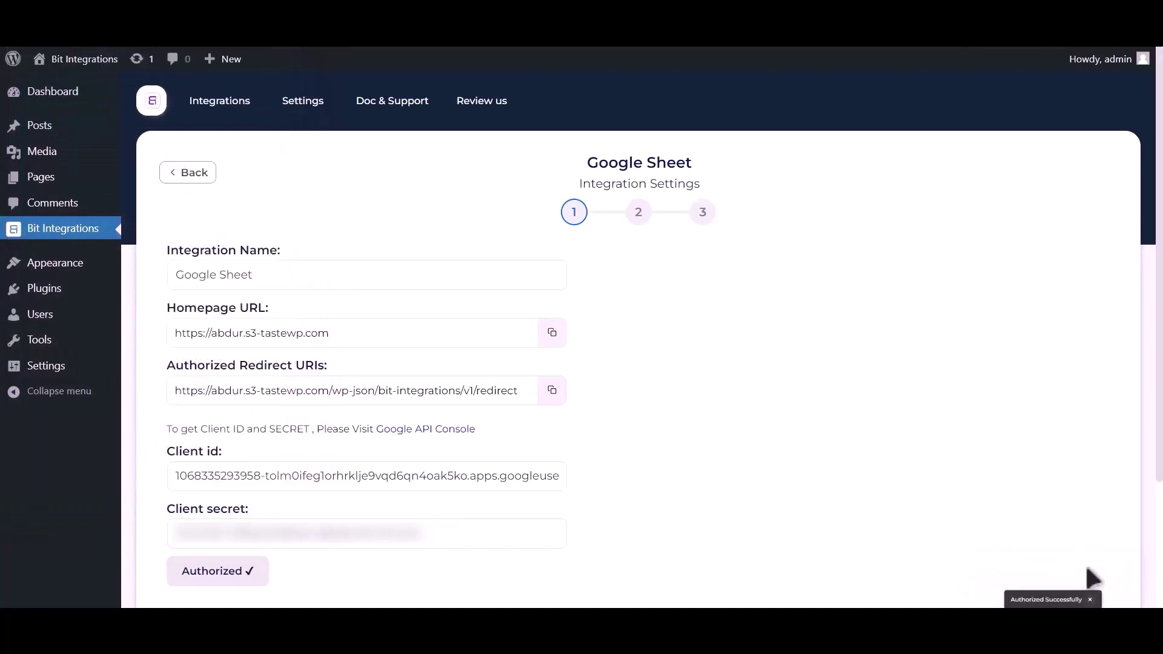
# Step: Move to step 2 and select spreadsheet Post_Google_Sheet with worksheet Sheet1
pyautogui.scroll(-3, 835, 437)
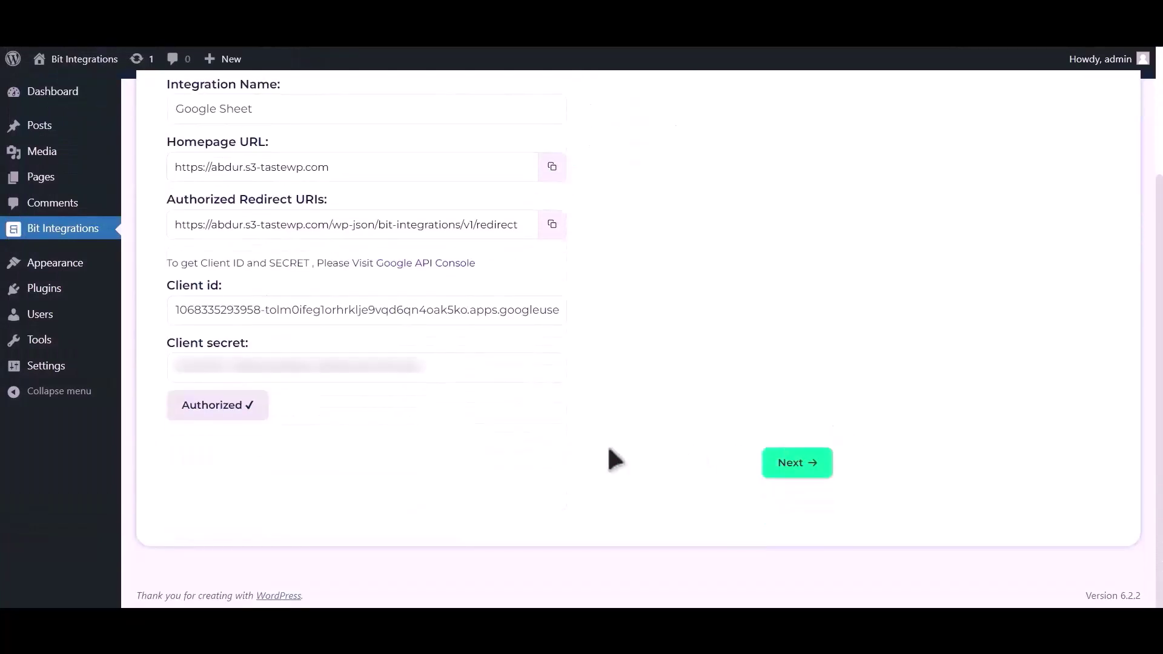
pyautogui.click(808, 466)
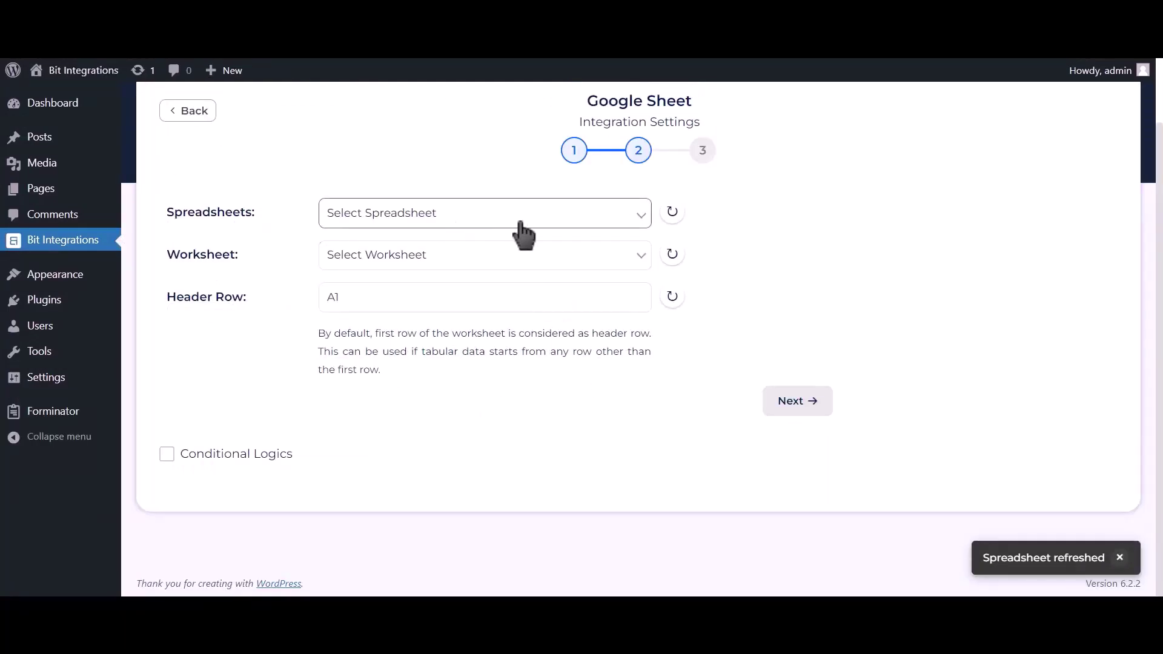
pyautogui.click(542, 221)
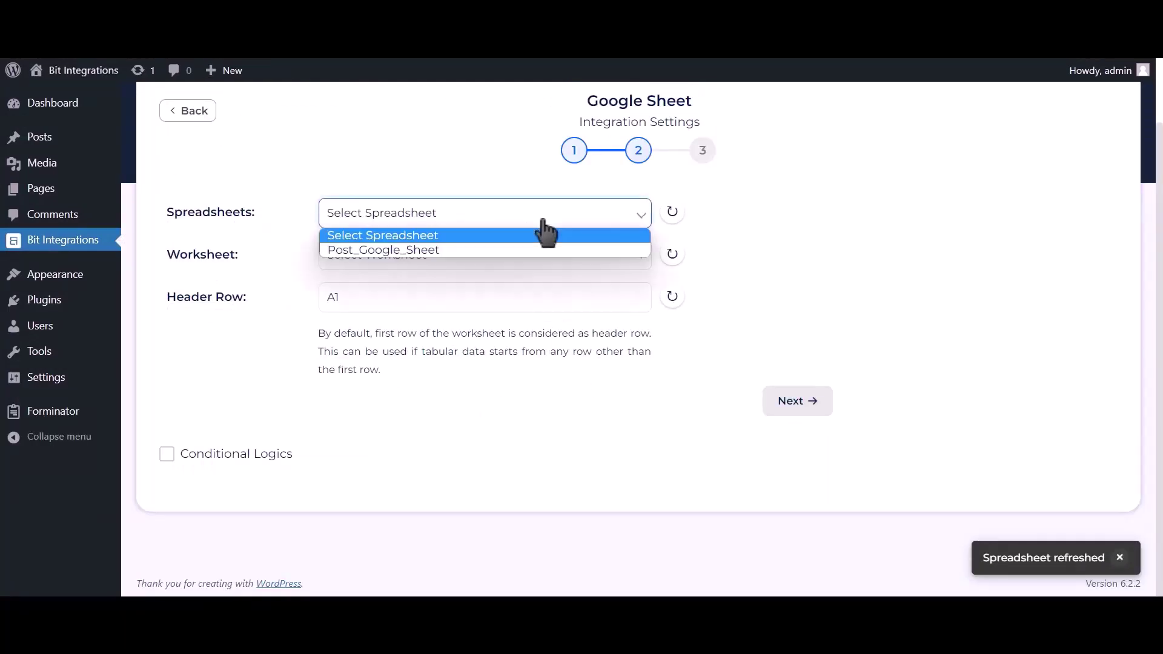
pyautogui.click(513, 251)
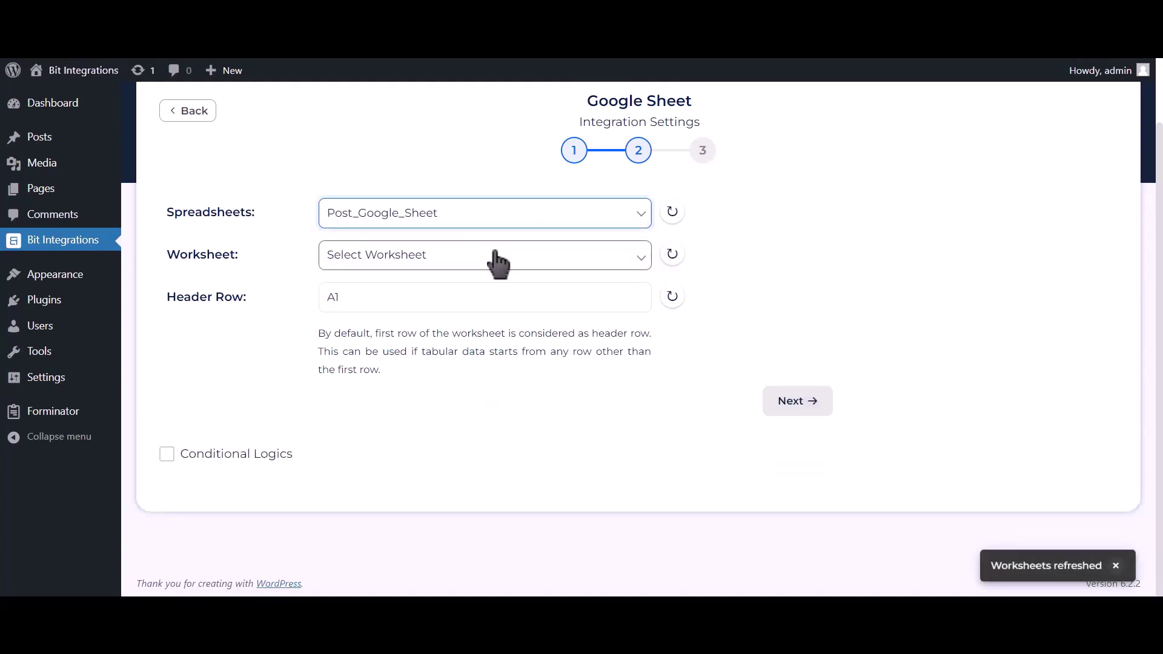
pyautogui.click(494, 257)
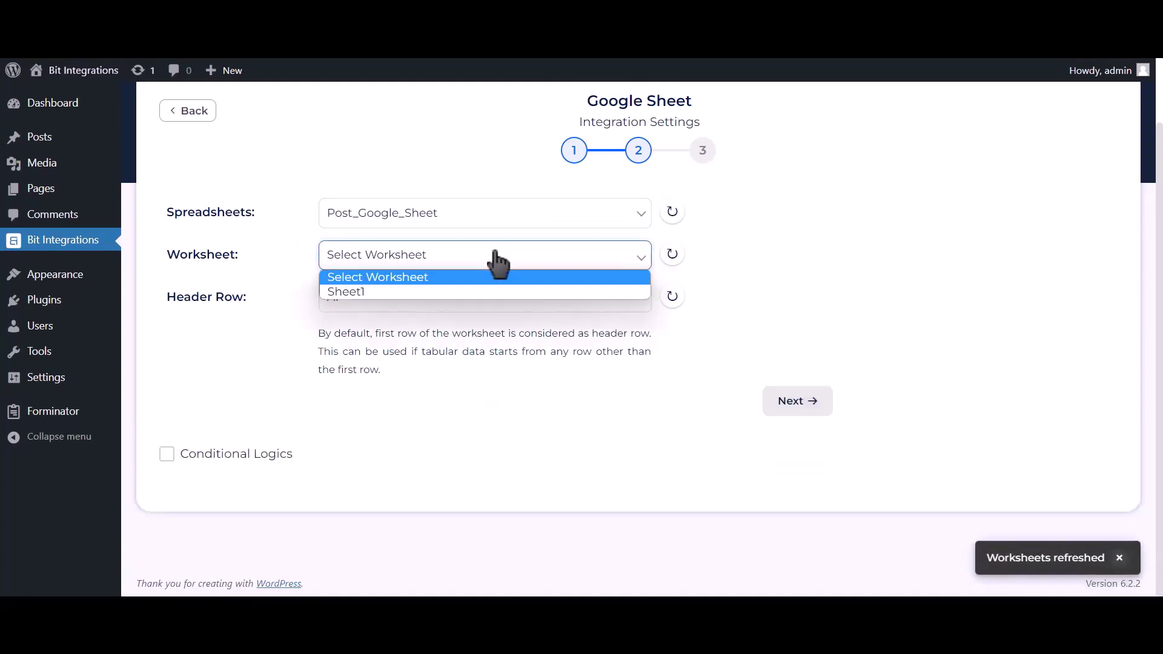
pyautogui.click(406, 292)
# Step: Confirm header row A1 and map form field Name-1 to the Name column
pyautogui.click(409, 292)
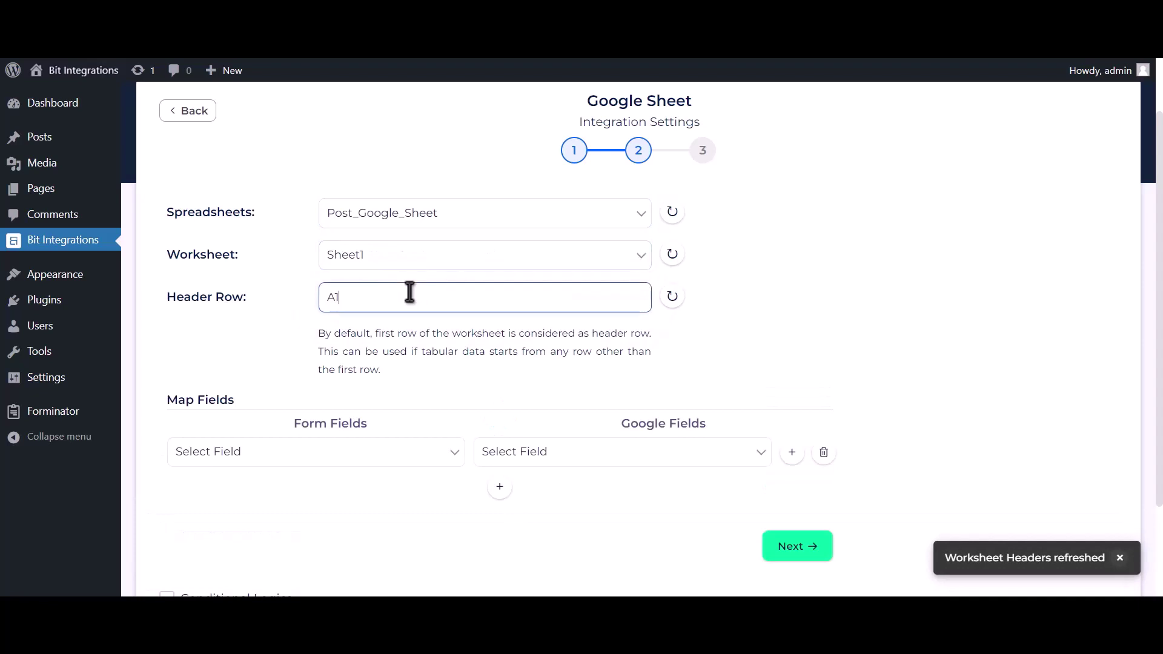
pyautogui.scroll(-2, 431, 333)
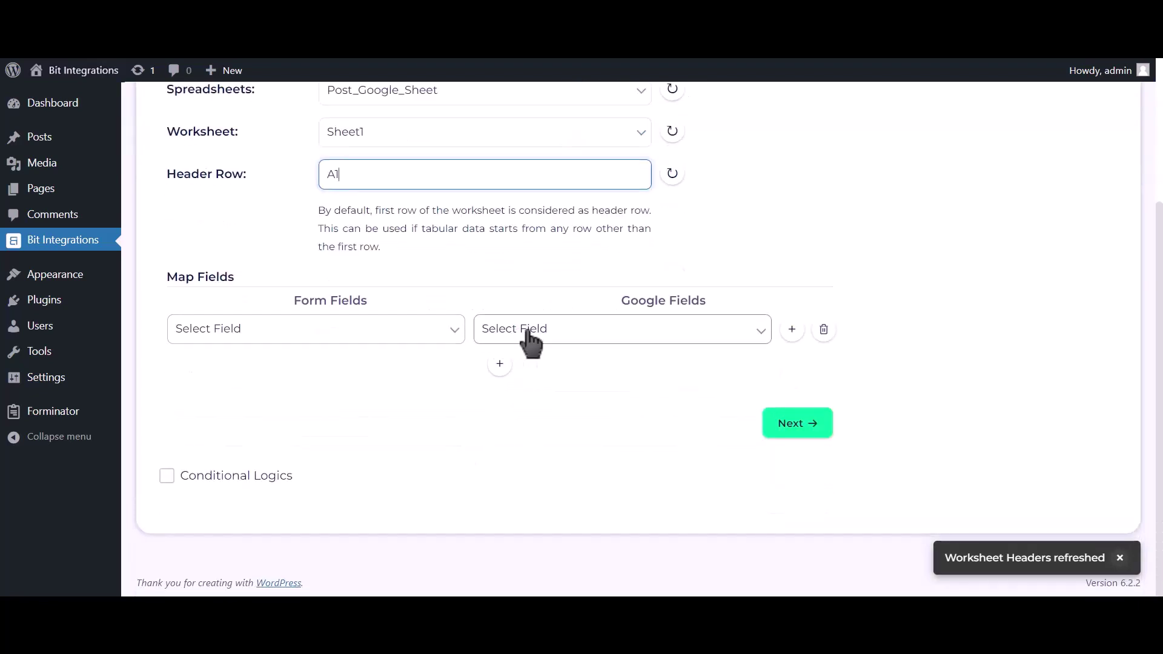
pyautogui.click(511, 337)
pyautogui.click(509, 365)
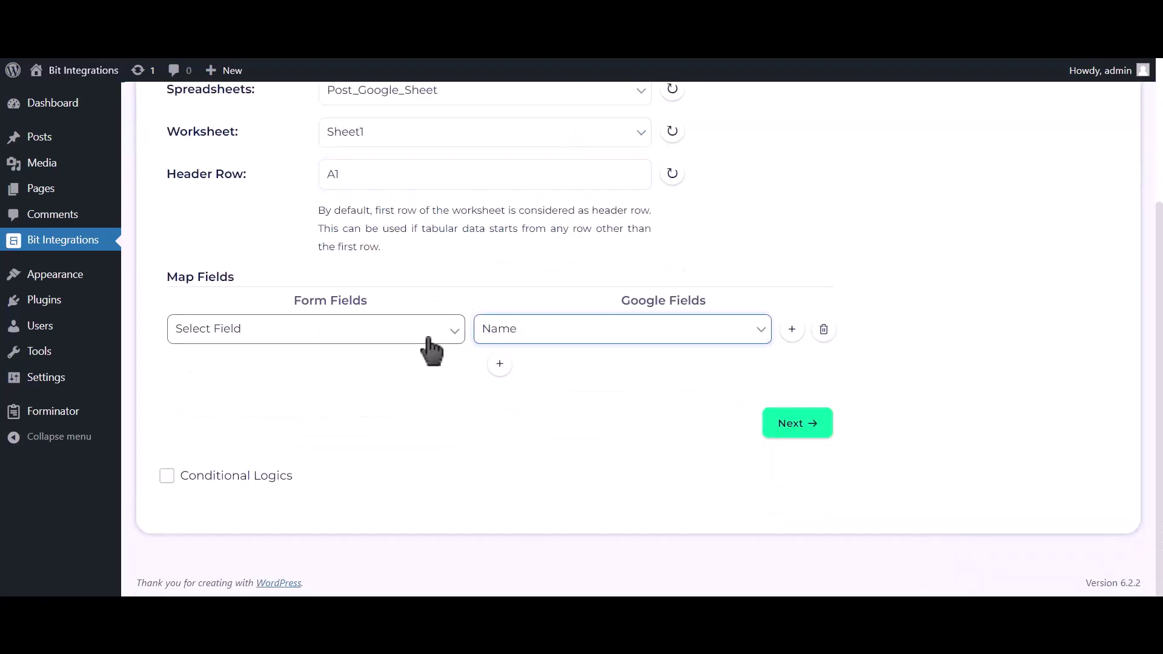
pyautogui.click(394, 332)
pyautogui.click(339, 380)
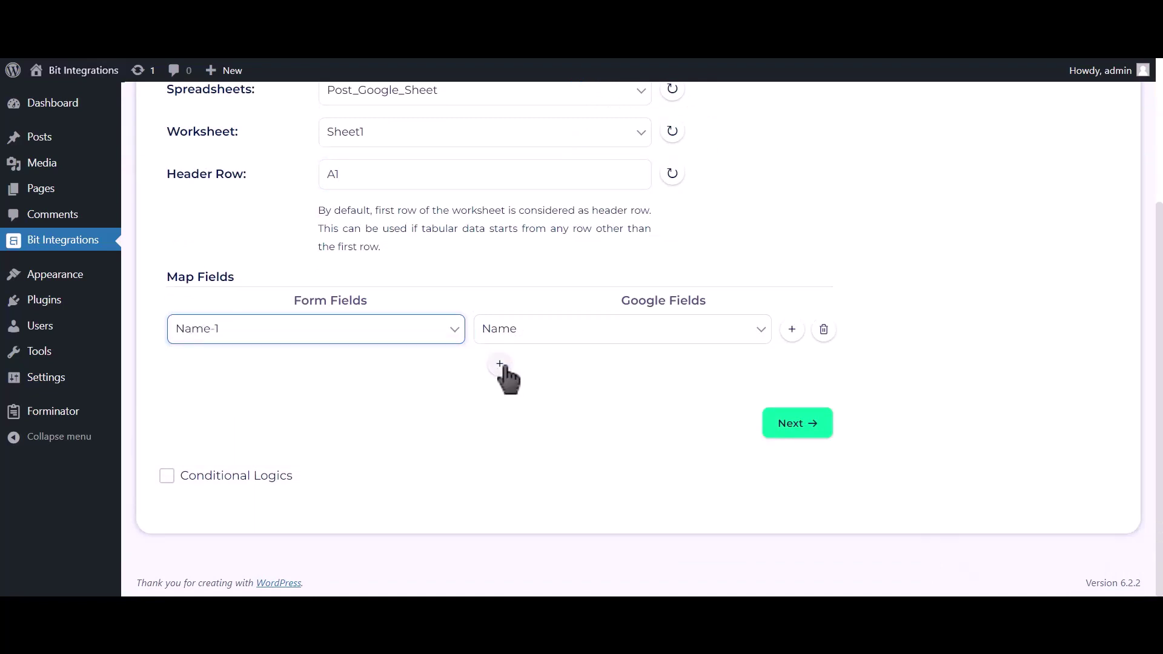
# Step: Add mappings of Email Address-1 to Email Address and Phone Number-1 to Phone Number
pyautogui.click(499, 364)
pyautogui.click(528, 377)
pyautogui.click(526, 418)
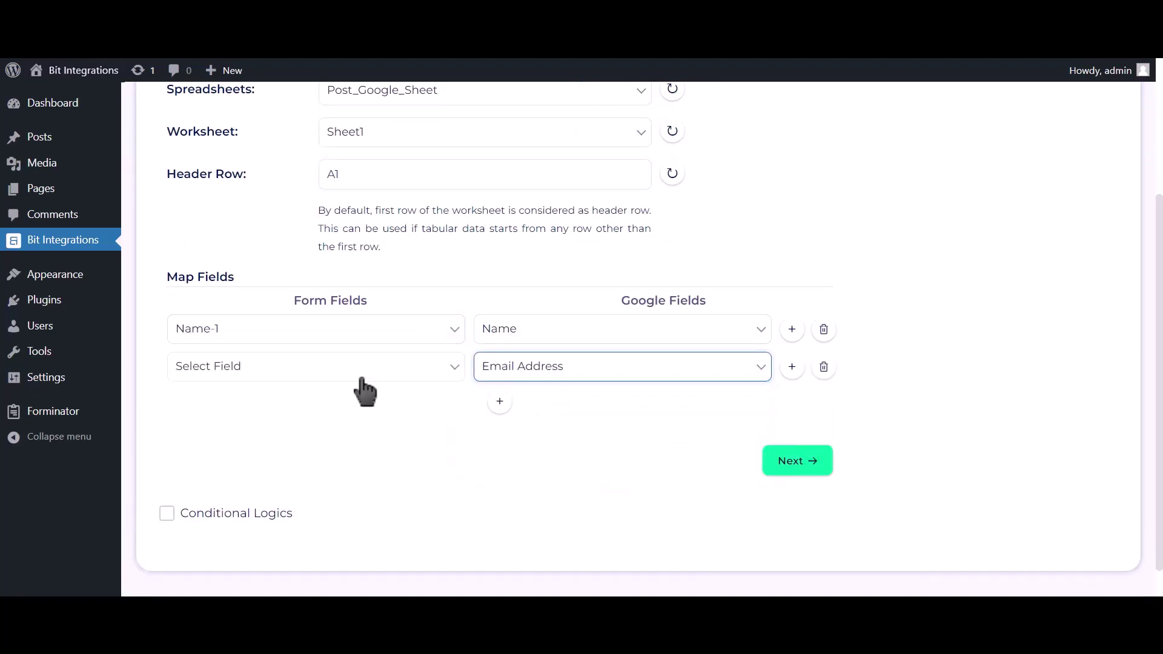
pyautogui.click(363, 375)
pyautogui.click(315, 431)
pyautogui.click(499, 402)
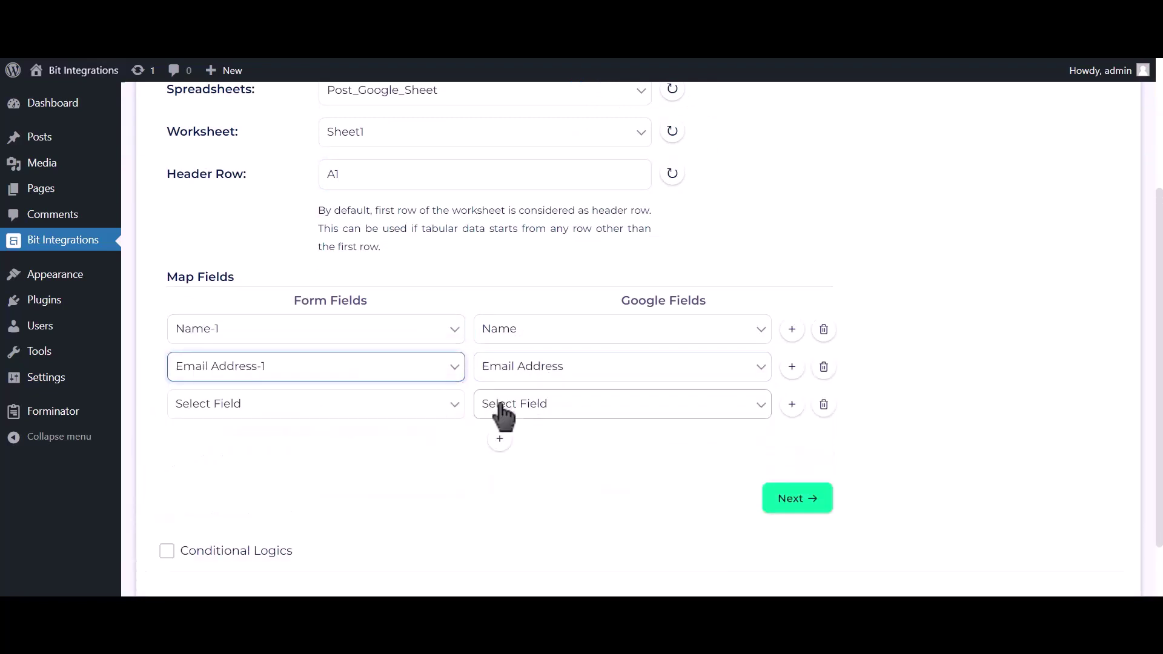
pyautogui.click(527, 405)
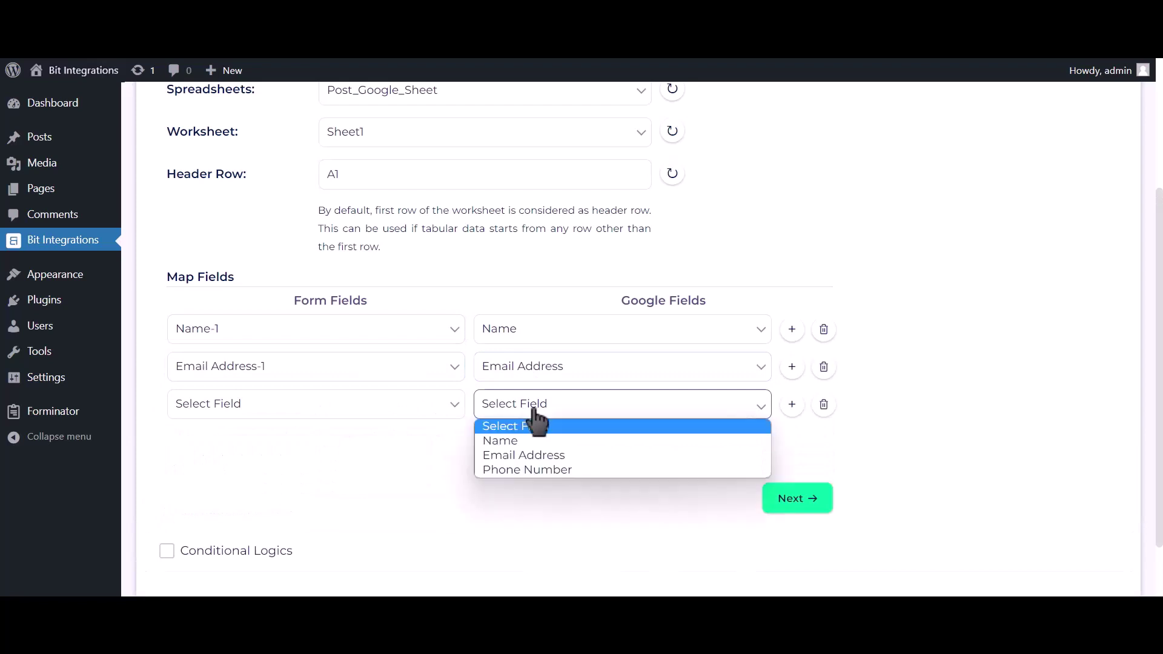
pyautogui.click(536, 471)
pyautogui.click(424, 415)
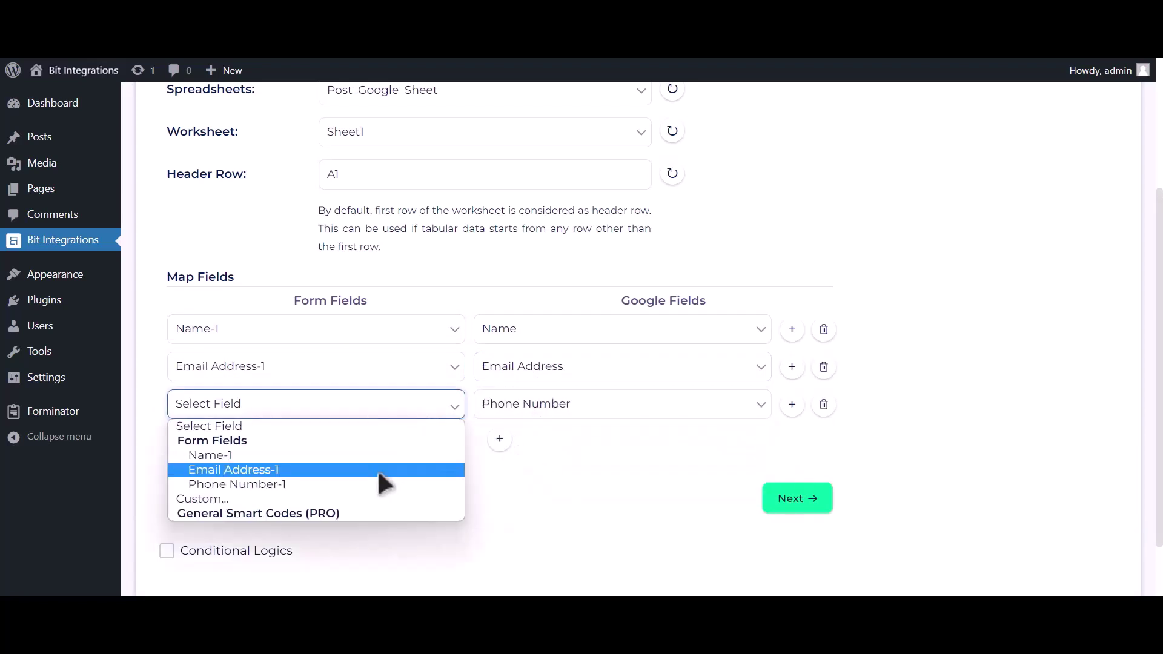
pyautogui.click(376, 484)
# Step: Turn on Conditional Logics for the integration
pyautogui.scroll(-1, 327, 474)
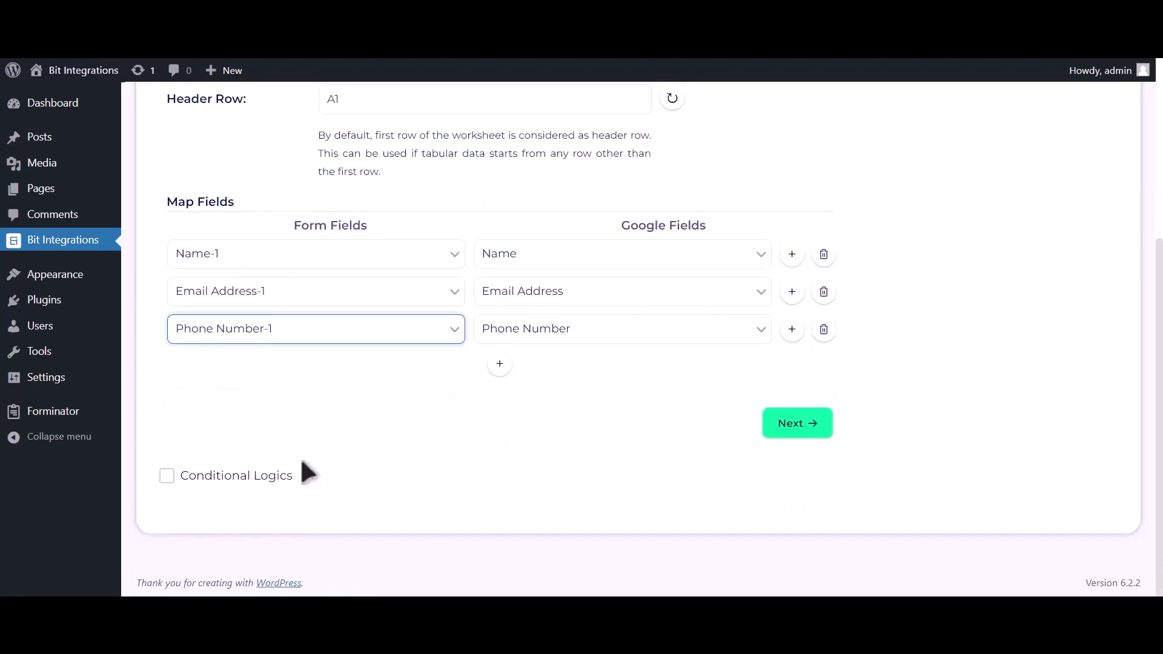
pyautogui.click(260, 477)
pyautogui.scroll(-2, 277, 467)
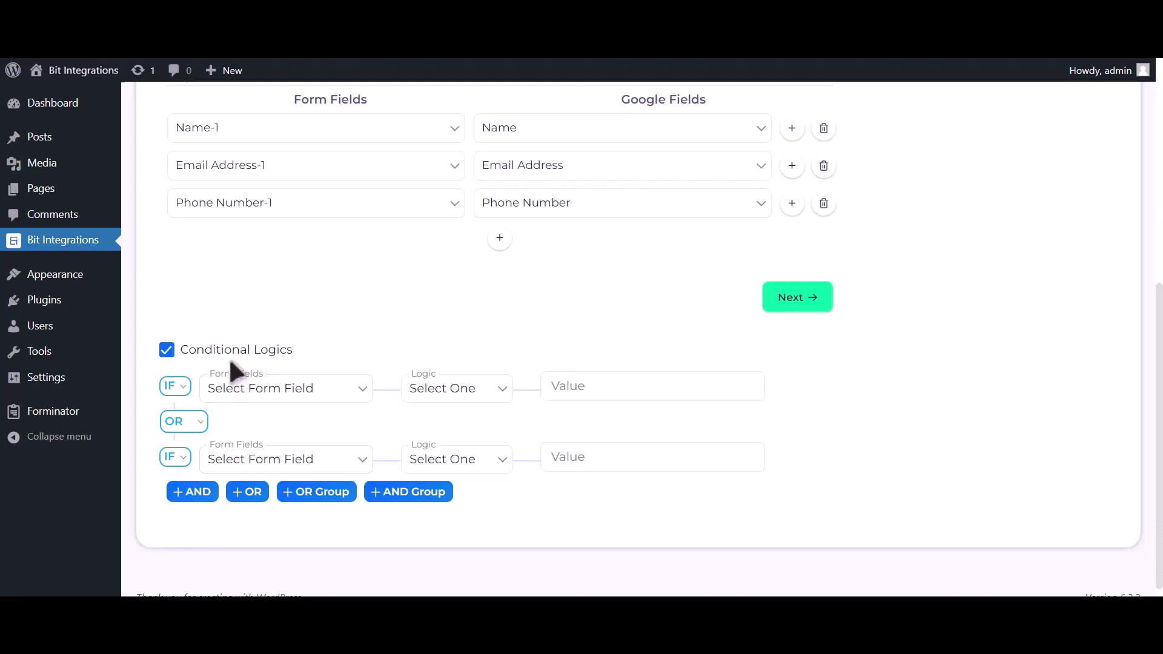
# Step: Disable conditional logic, advance to the final step, and Finish & Save the integration
pyautogui.click(233, 351)
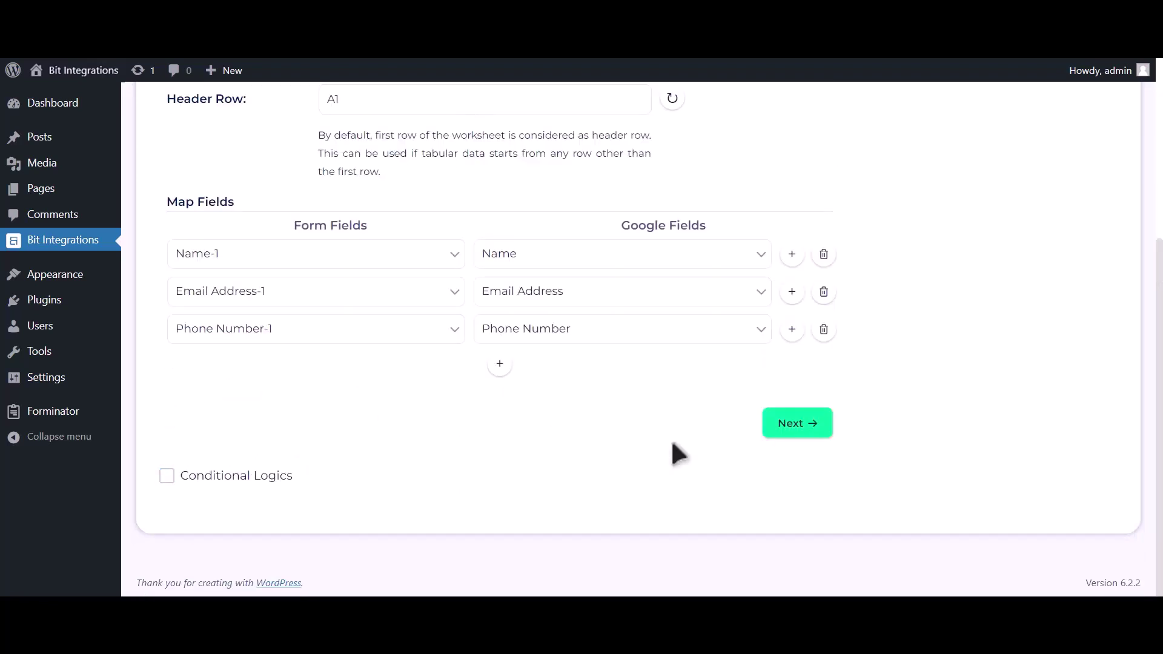
pyautogui.click(799, 425)
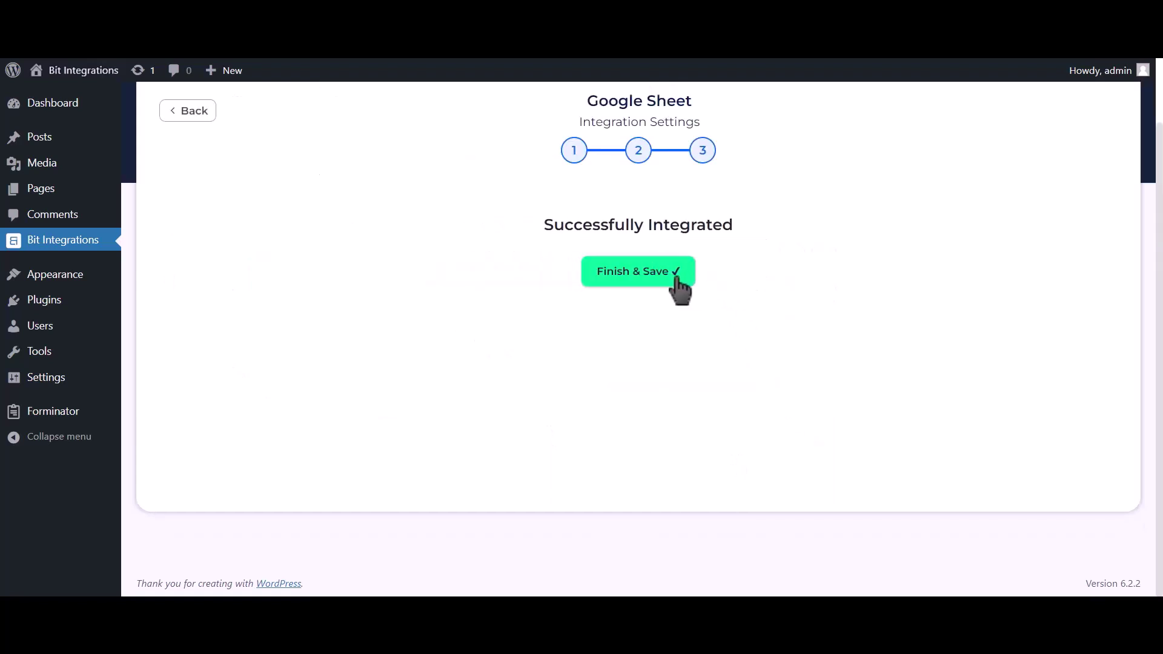
pyautogui.click(676, 278)
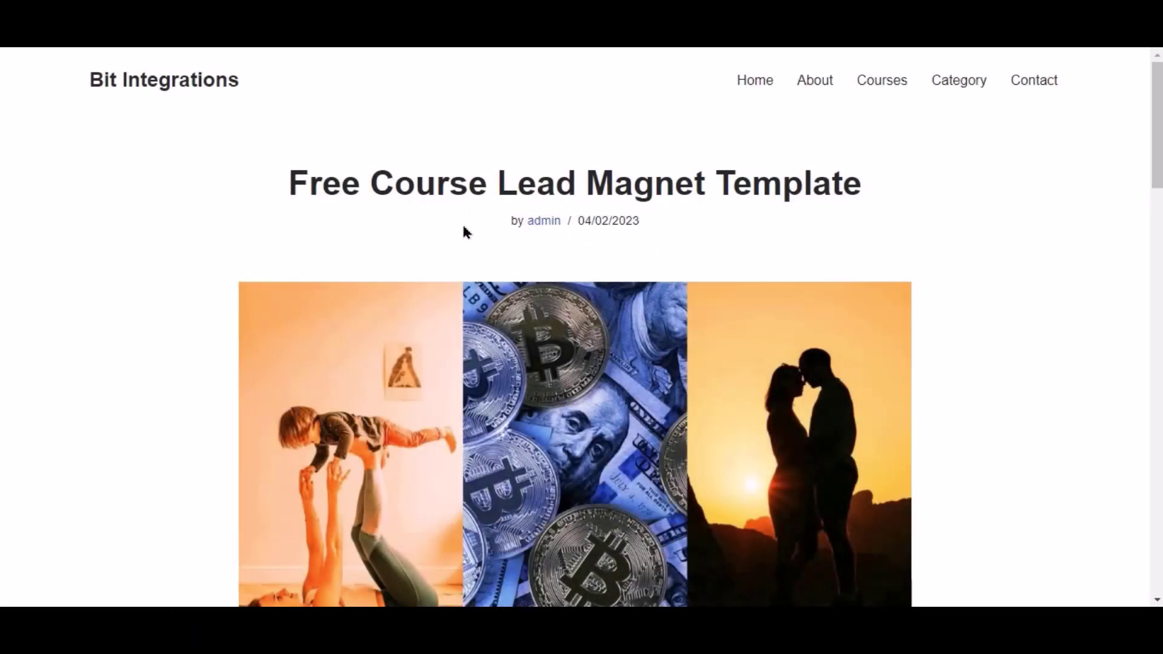
# Step: Scroll down the free course page and sign up with the Sign Me Up! button
pyautogui.scroll(-3, 464, 231)
pyautogui.scroll(-5, 448, 260)
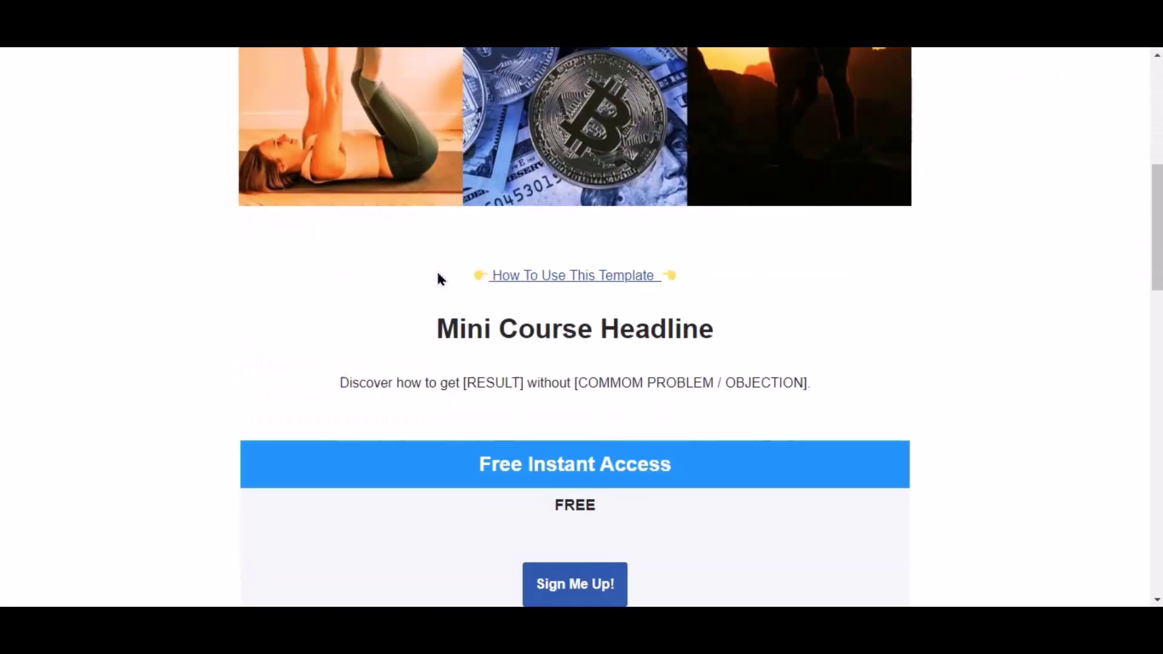
pyautogui.scroll(-4, 448, 306)
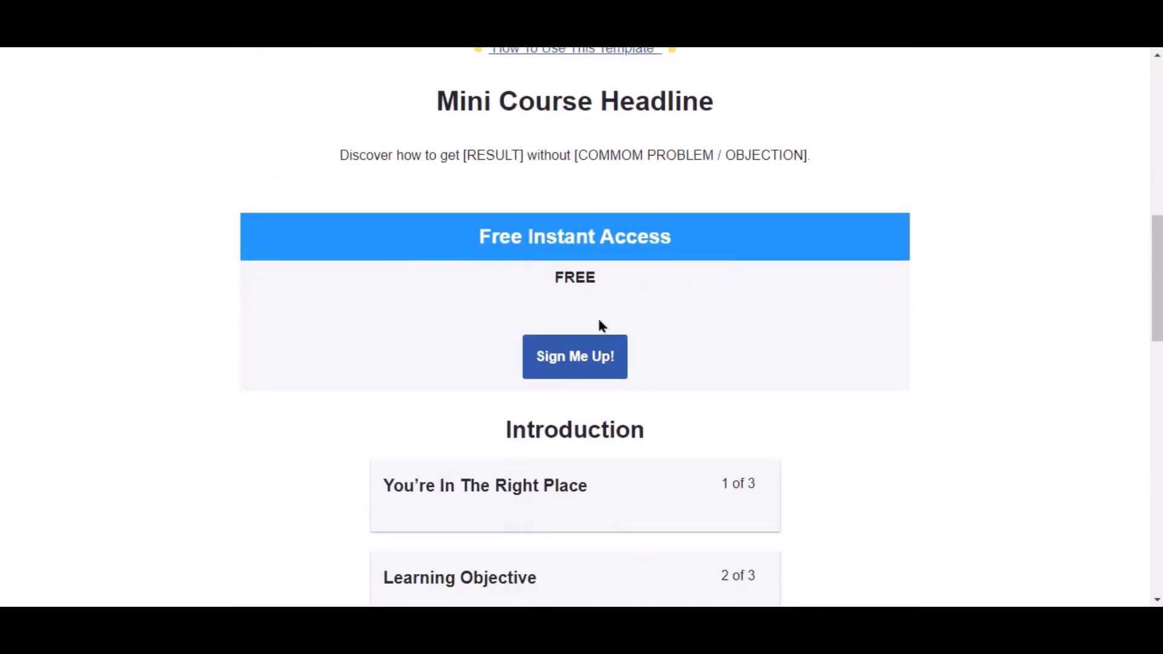
pyautogui.click(598, 362)
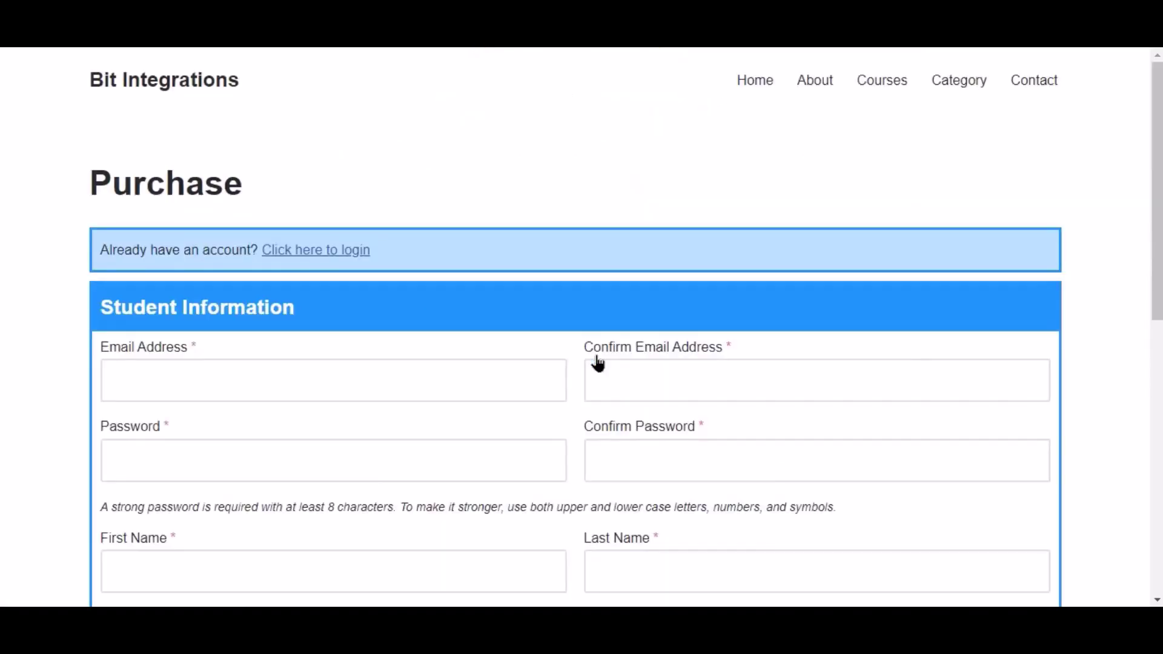
# Step: Log in on the Purchase page with the existing account's e-mail and password, then begin the address
pyautogui.click(308, 251)
pyautogui.click(364, 317)
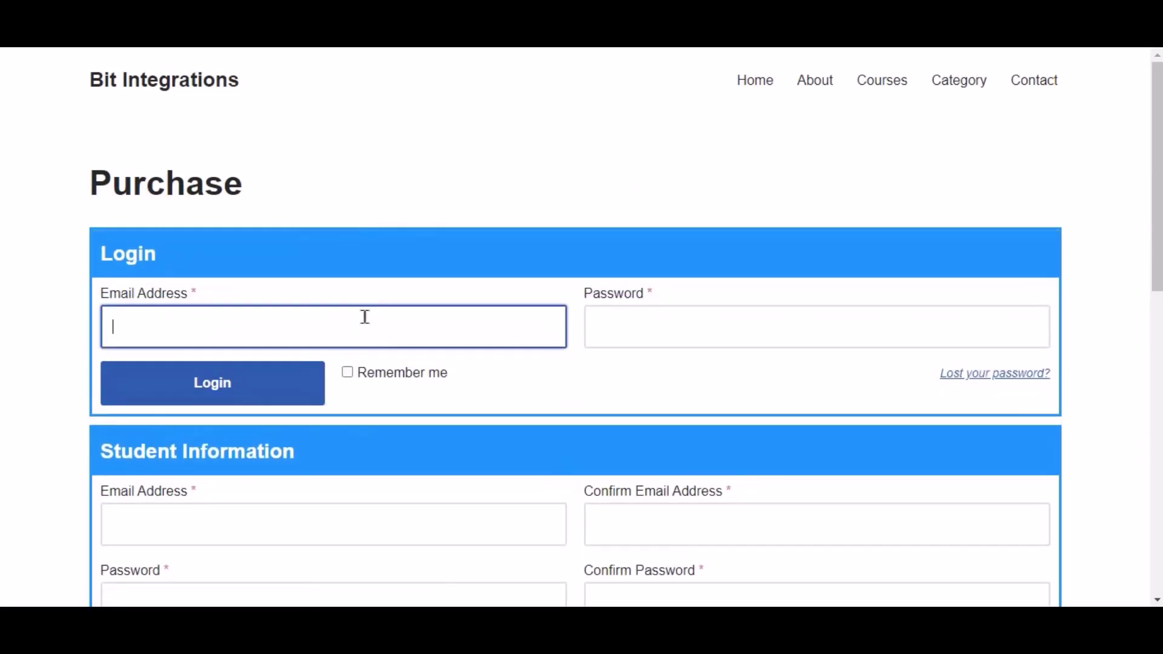
pyautogui.click(648, 335)
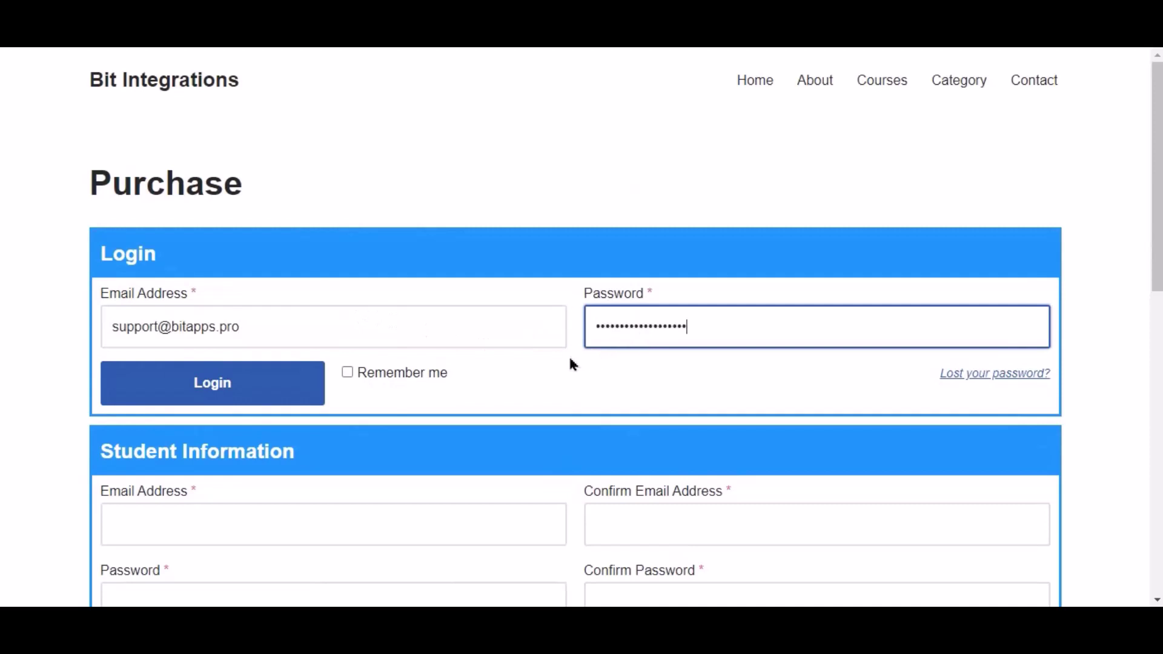
pyautogui.click(262, 390)
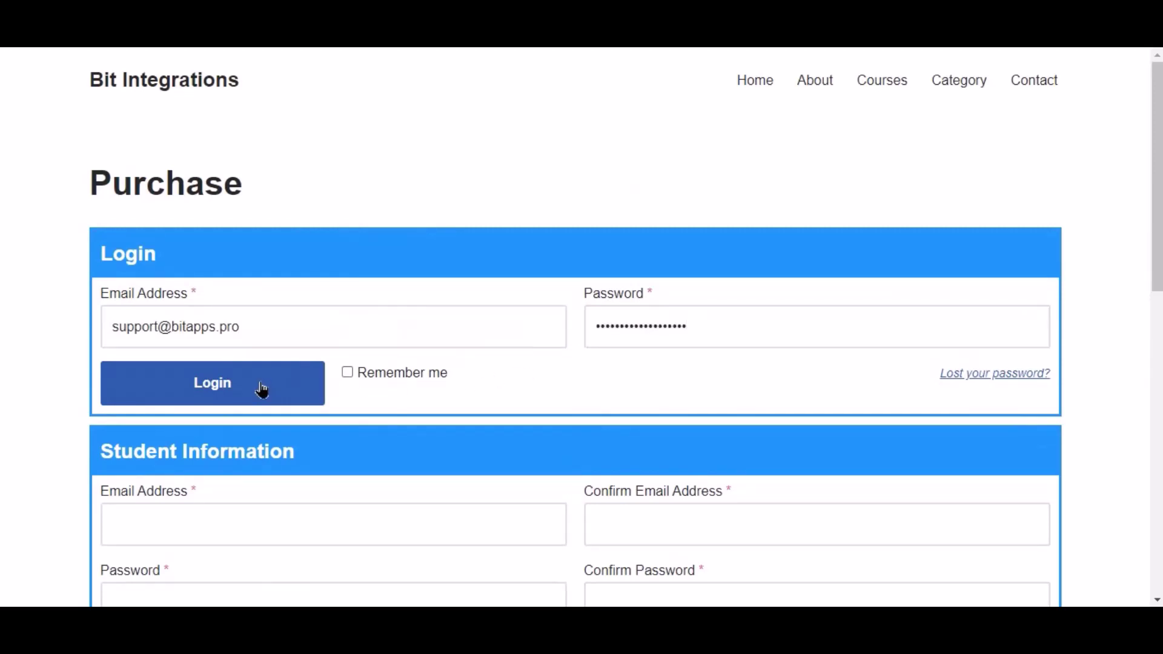
pyautogui.click(372, 451)
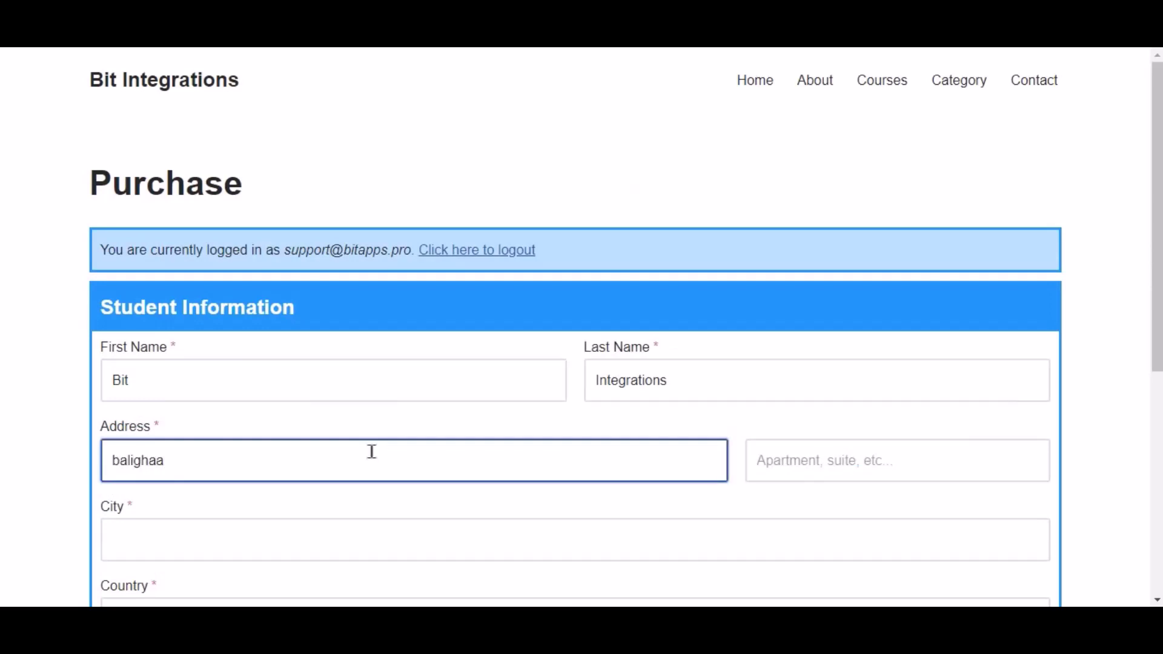
# Step: Enter the student's city and pick the matching country and state/region from the dropdowns
pyautogui.scroll(-3, 339, 418)
pyautogui.click(276, 323)
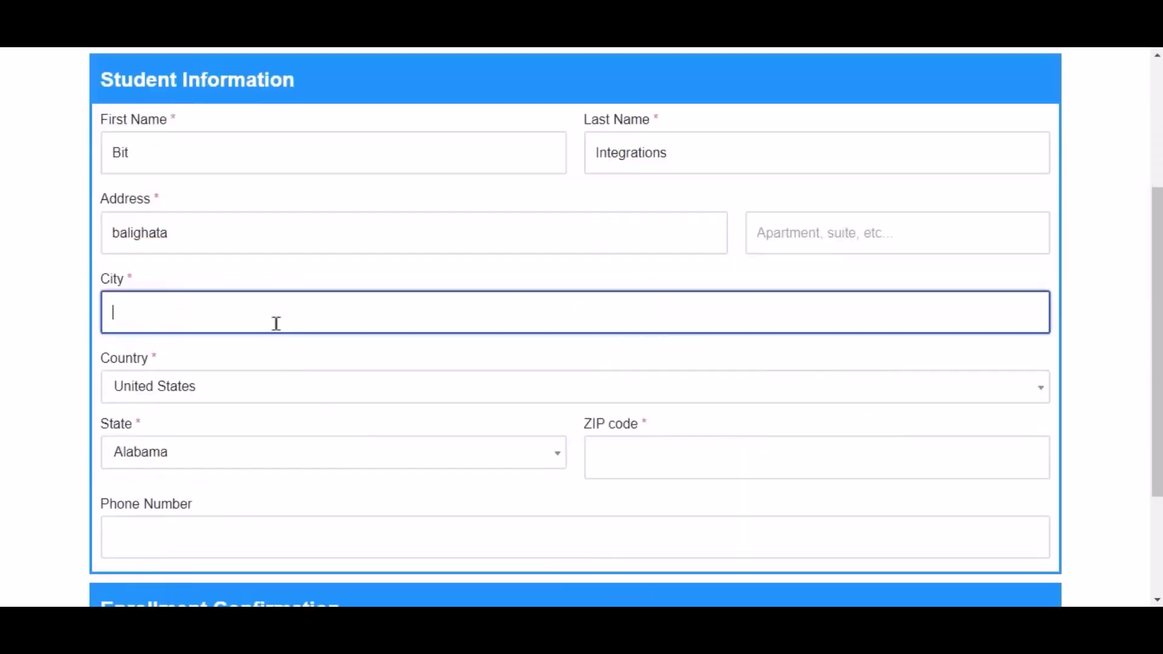
pyautogui.write('rajshahi')
pyautogui.click(215, 386)
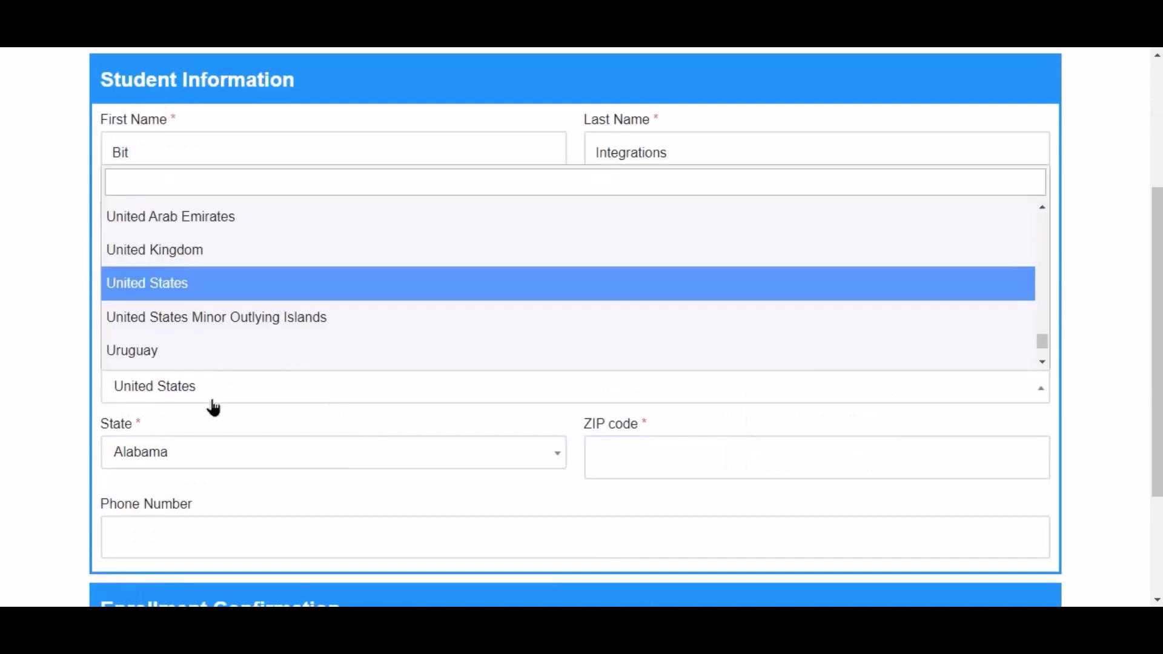
pyautogui.write('ban')
pyautogui.click(186, 307)
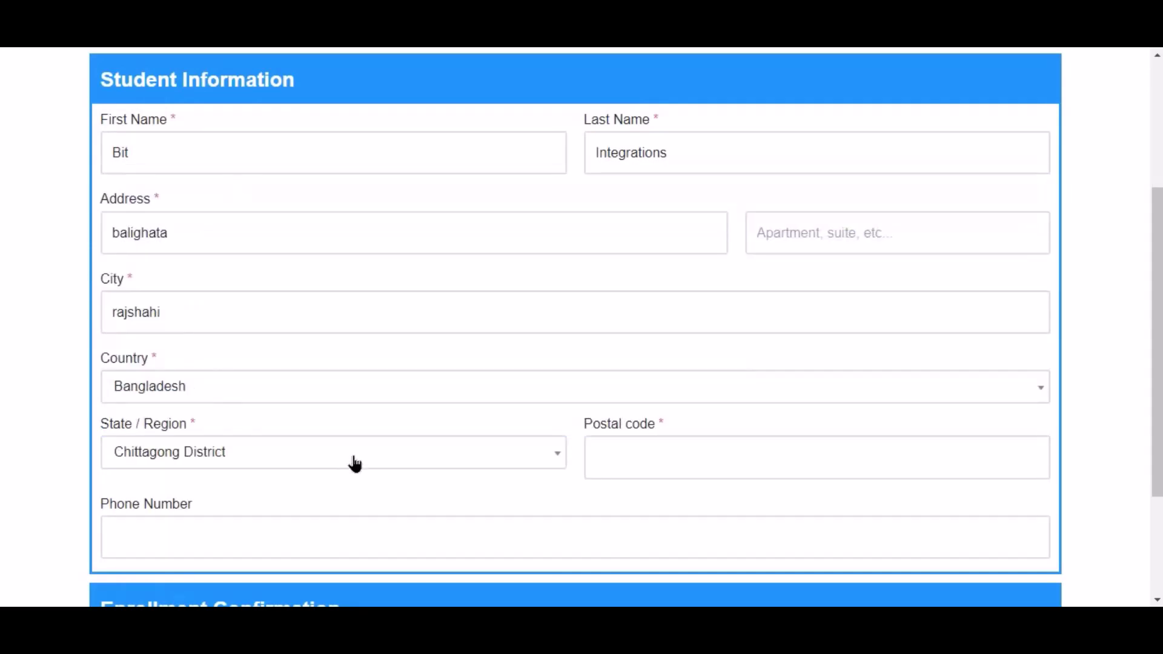
pyautogui.click(353, 462)
pyautogui.write('rajsh')
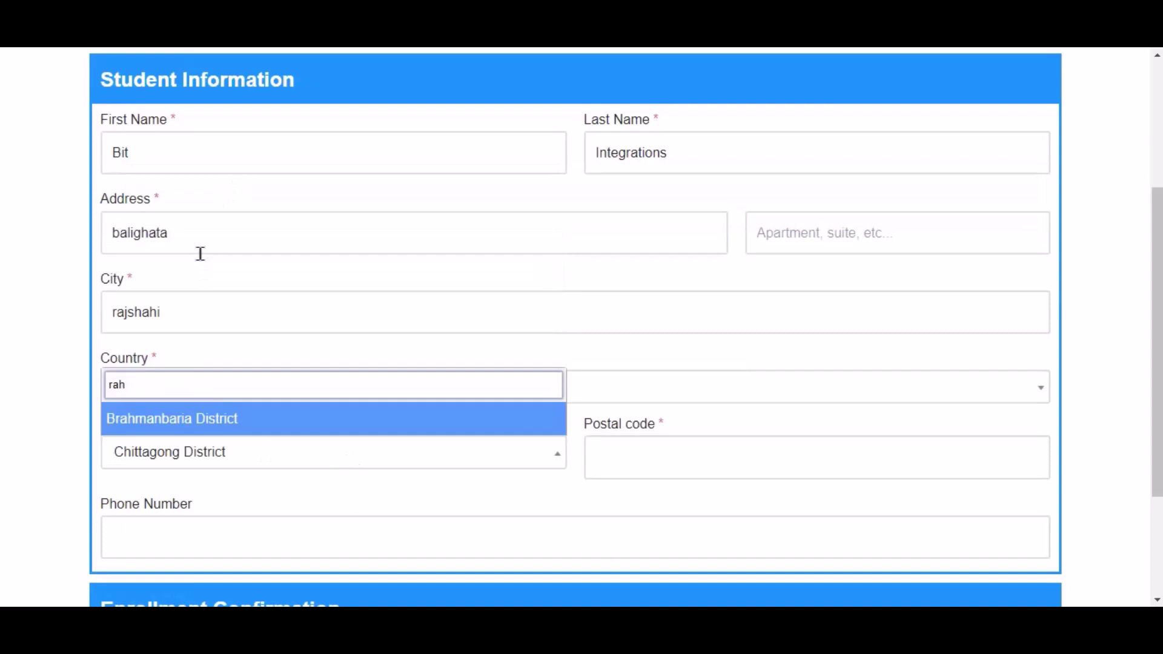
pyautogui.press('BackSpace')
pyautogui.write('j')
pyautogui.click(229, 356)
# Step: Fill in the postal code and the student's phone number, then submit with Enroll Now
pyautogui.click(688, 471)
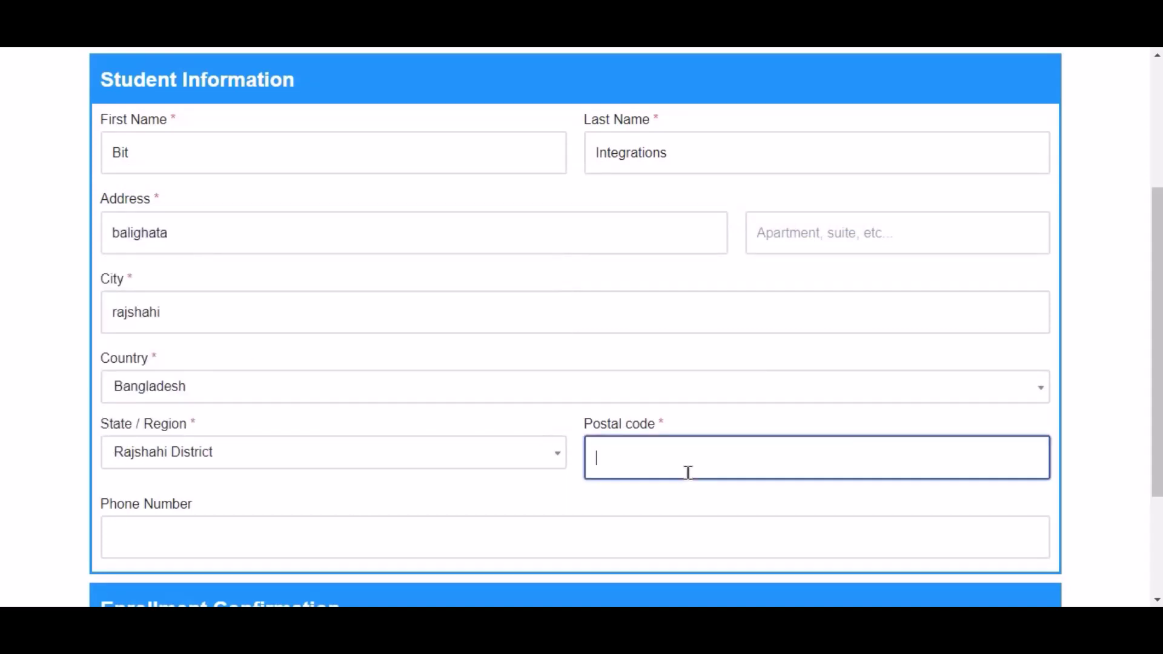
pyautogui.write('6355')
pyautogui.scroll(-3, 688, 472)
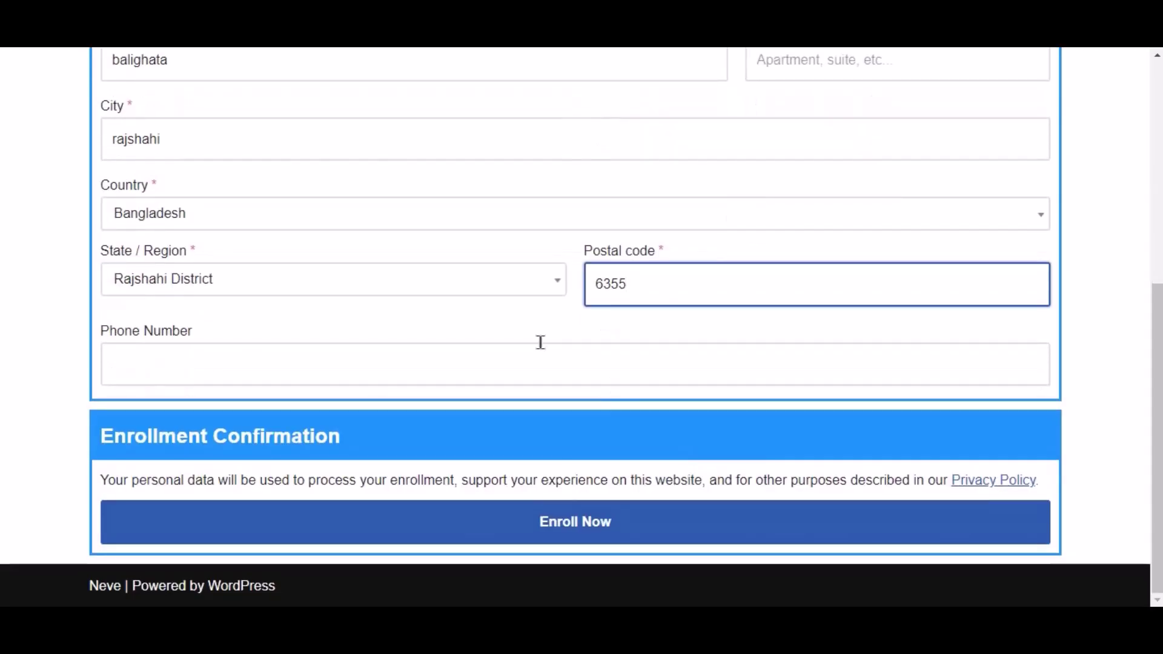
pyautogui.click(540, 363)
pyautogui.write('444555666')
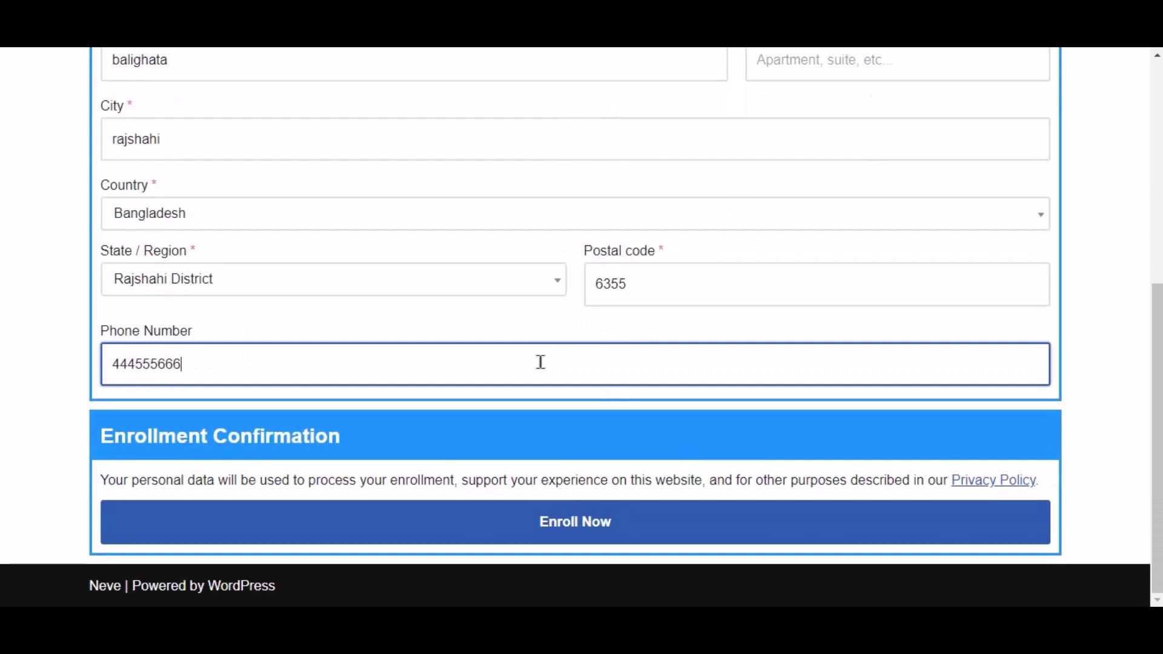
pyautogui.click(618, 529)
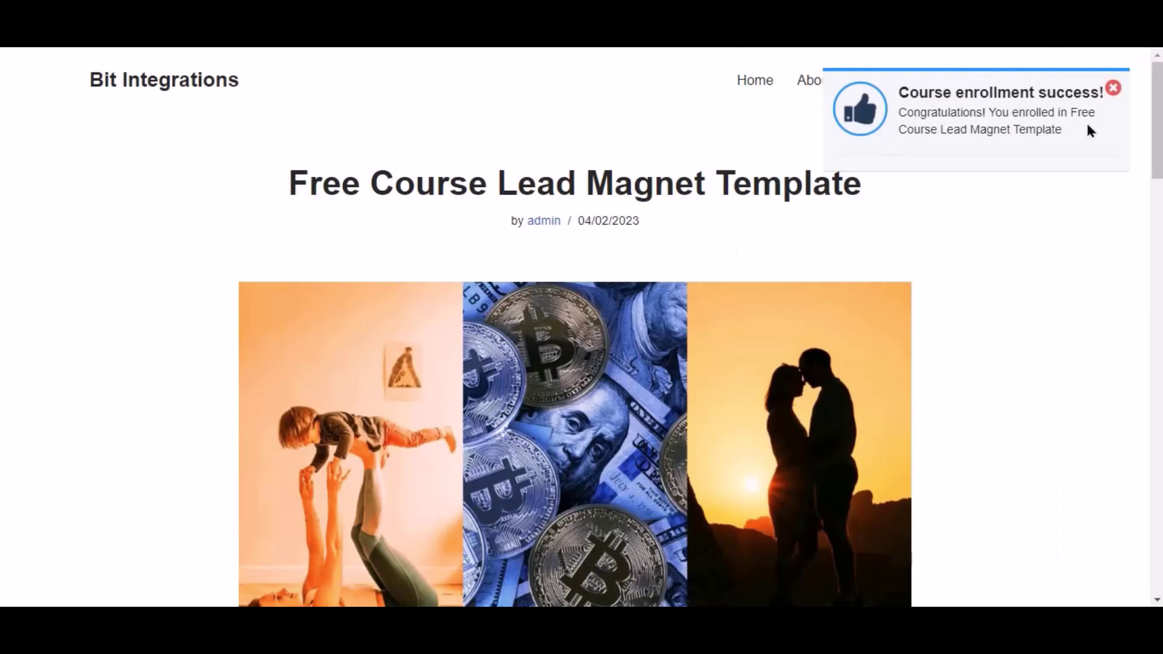
# Step: Scroll down the course page past the enrollment success notice to the lessons at 0% progress
pyautogui.scroll(-5, 896, 234)
pyautogui.scroll(-1, 896, 234)
pyautogui.scroll(-2, 687, 225)
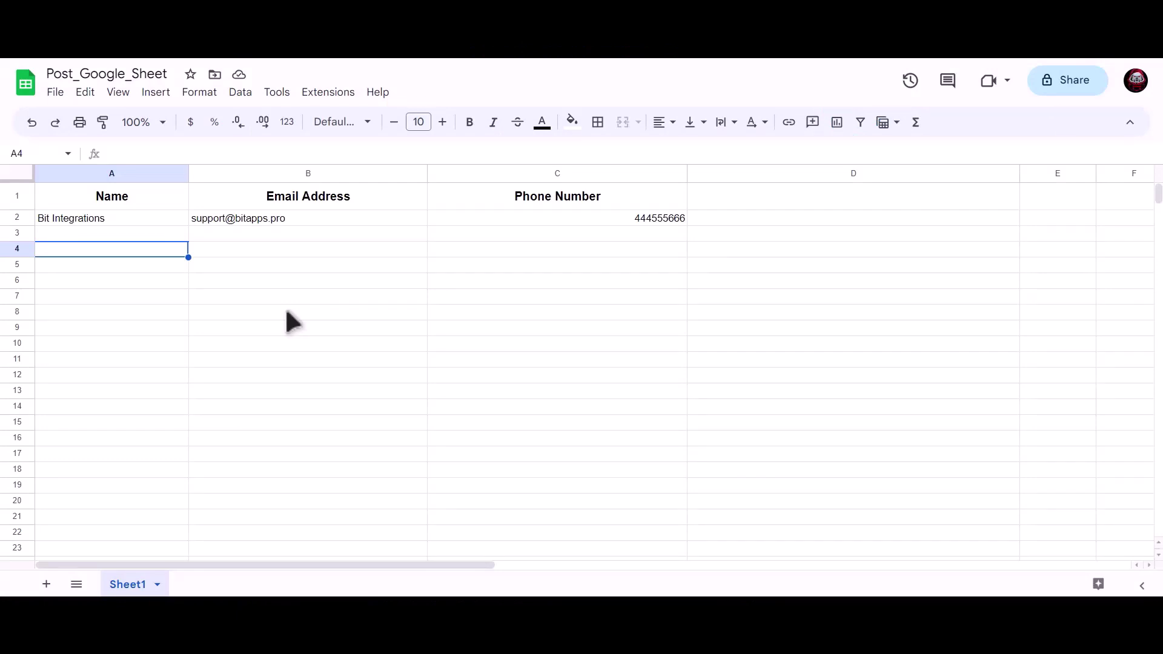
# Step: Check cells A2, B2 and C2 of Post_Google_Sheet for the student's name, e-mail and phone
pyautogui.click(161, 219)
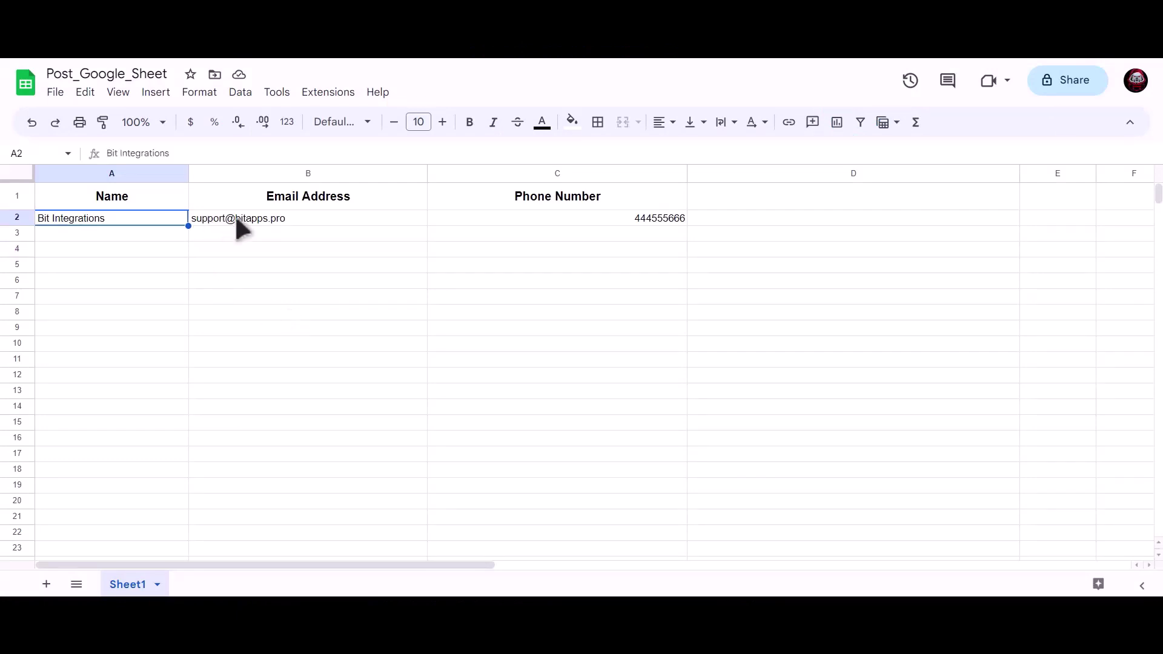
pyautogui.click(254, 217)
pyautogui.click(549, 220)
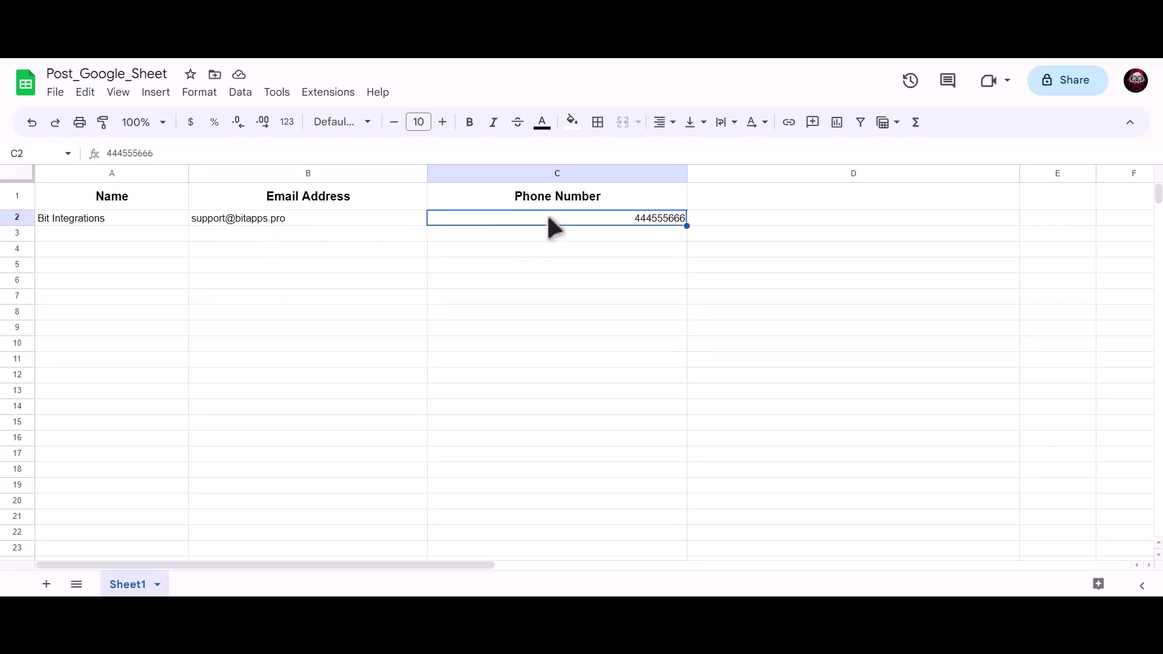
pyautogui.click(342, 287)
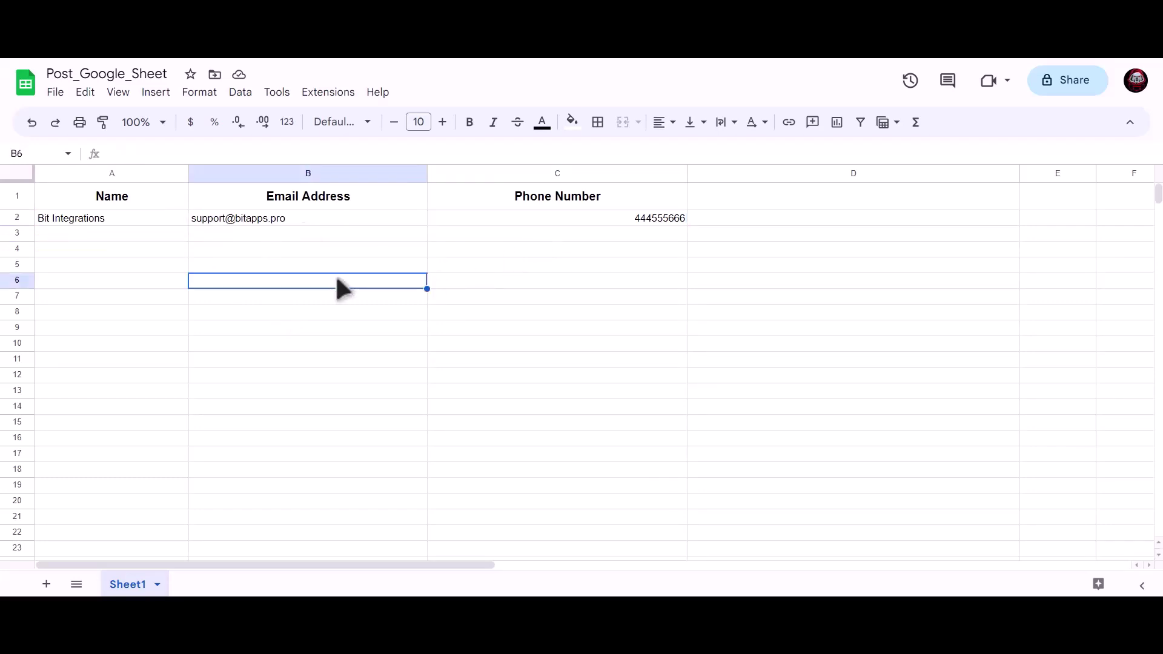